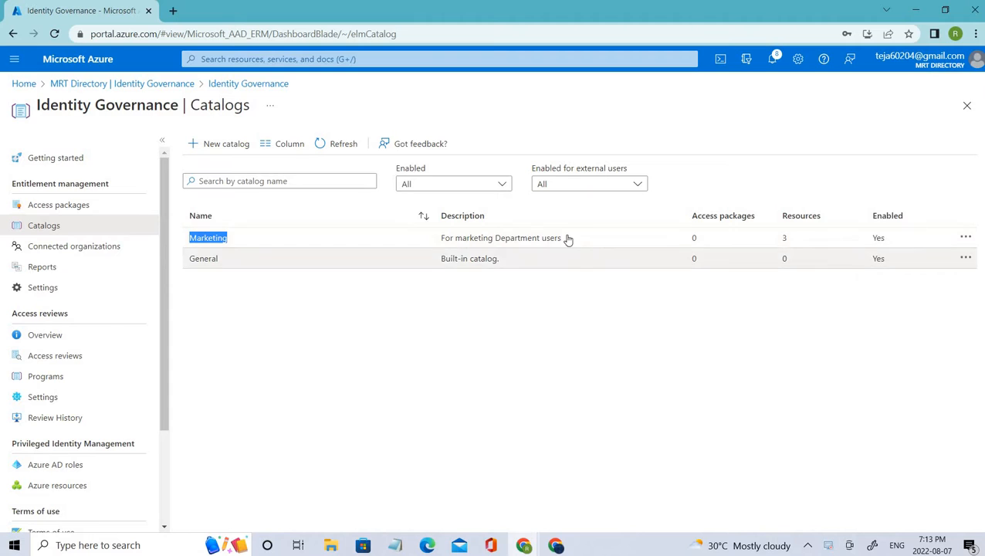
- Review the Marketing catalog's overview and its assigned roles and administrators, and return to the catalogs list
triple_click(472, 238)
double_click(784, 239)
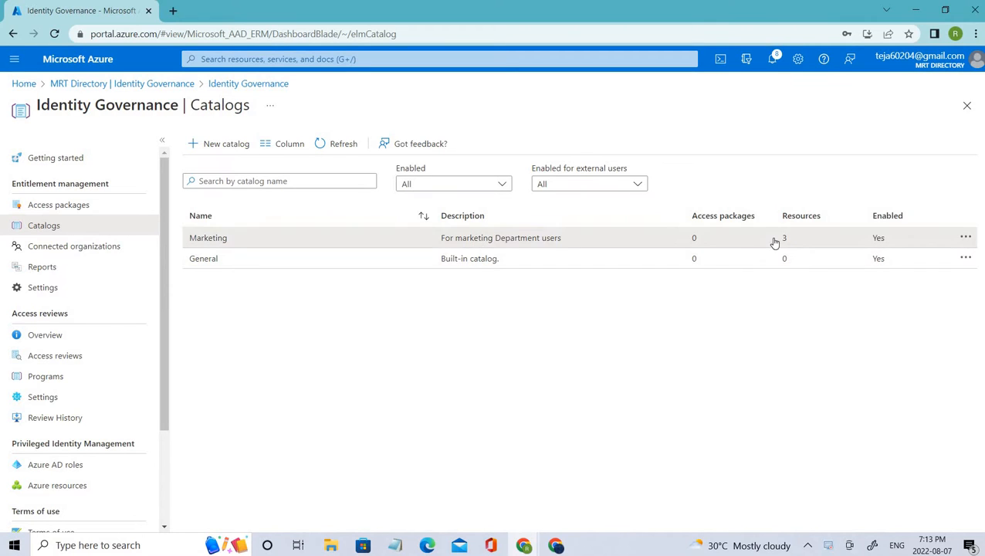
left_click(242, 239)
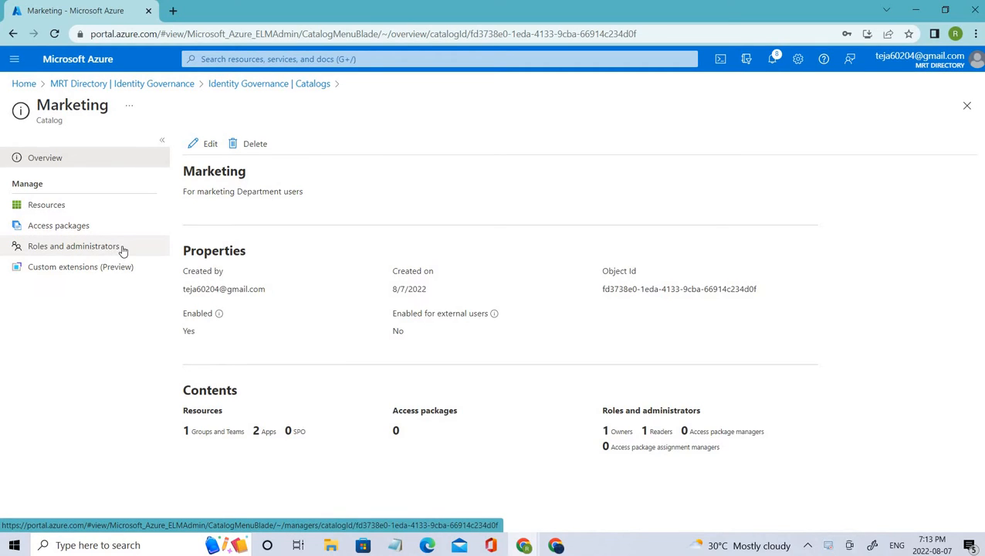
left_click(121, 248)
left_click_drag(857, 263, 769, 264)
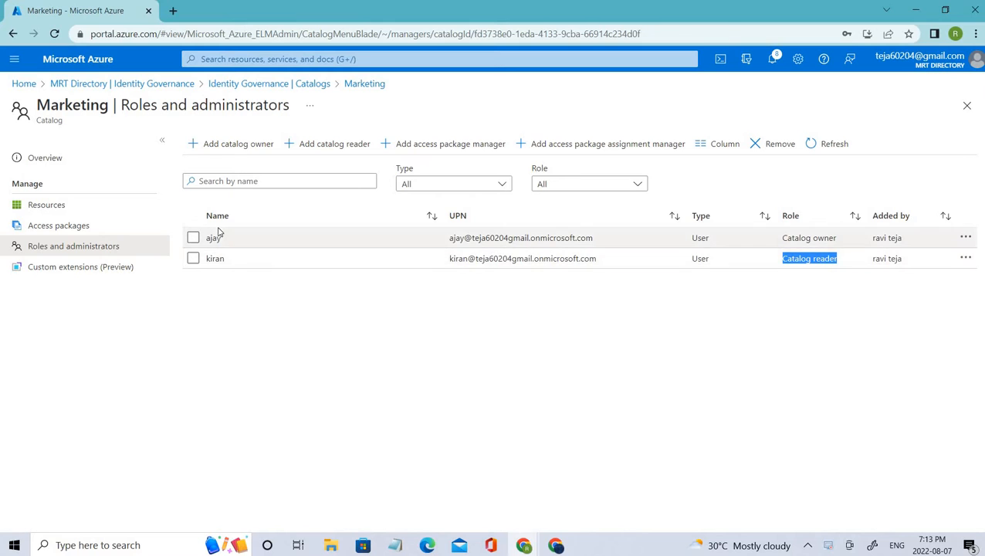
left_click(316, 88)
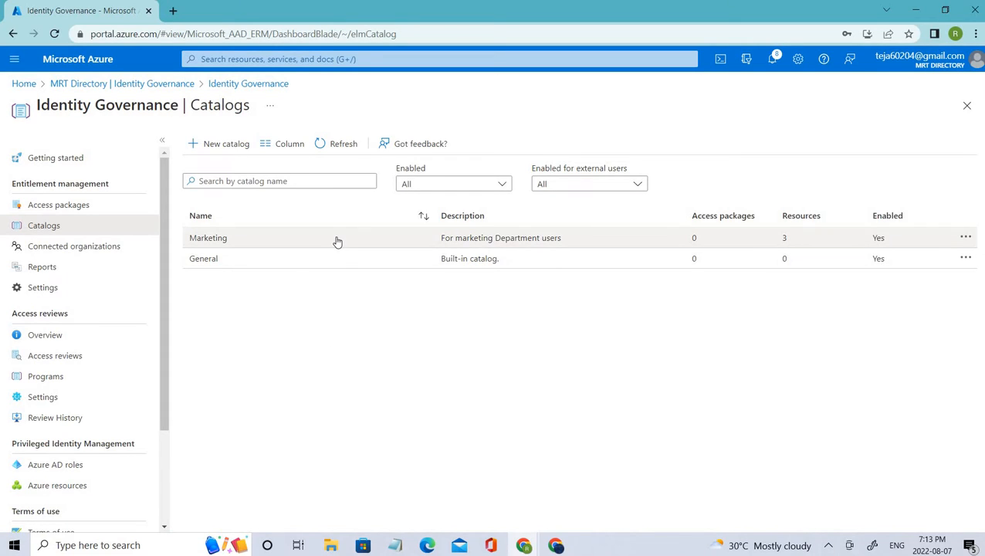
- Start a new access review in Identity Governance and read the description of what it can cover
left_click(243, 87)
left_click(60, 359)
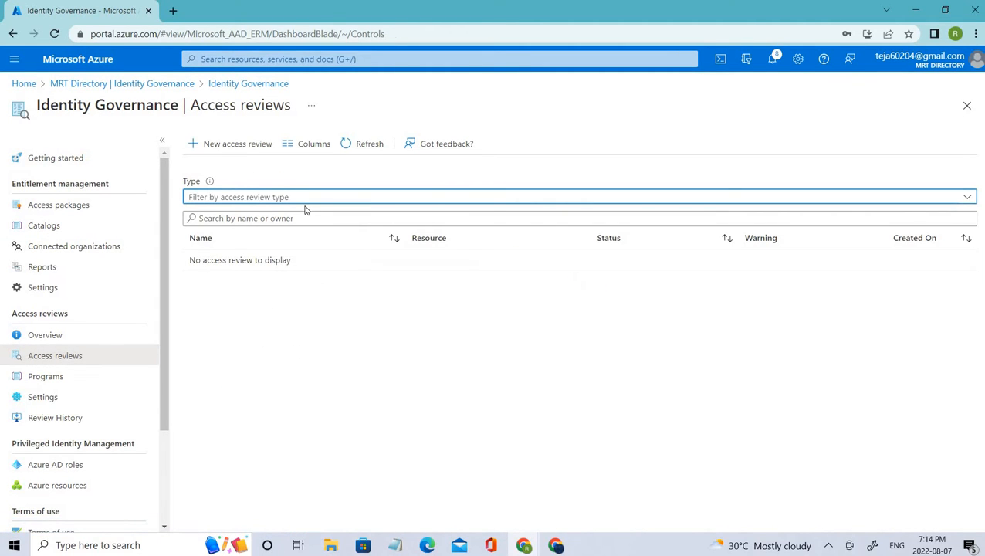
left_click(202, 144)
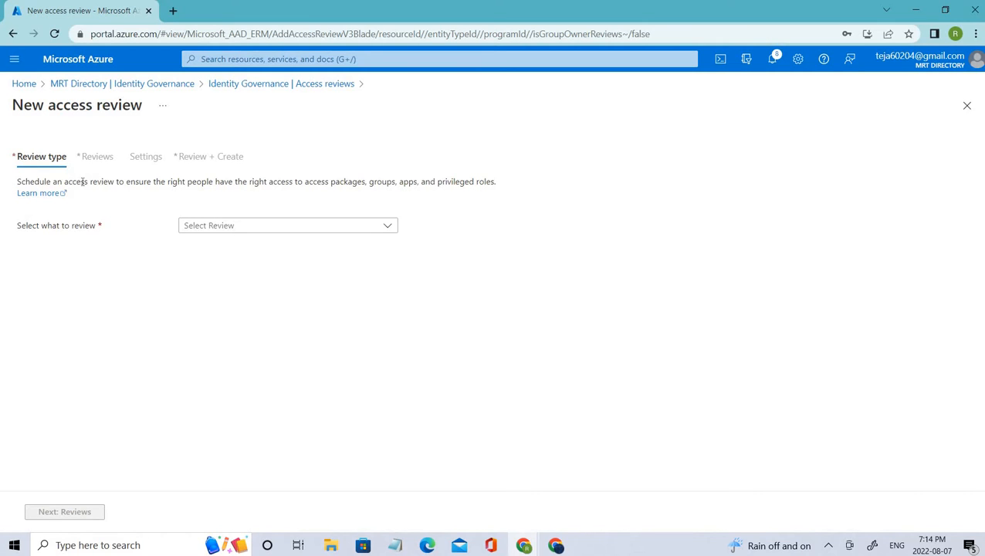
left_click_drag(17, 182, 153, 183)
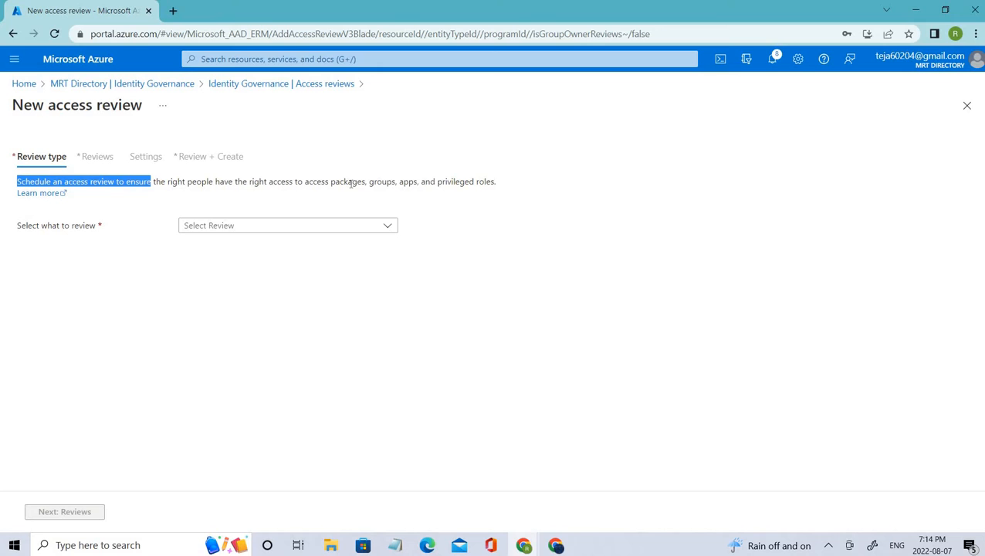
left_click_drag(369, 182, 961, 202)
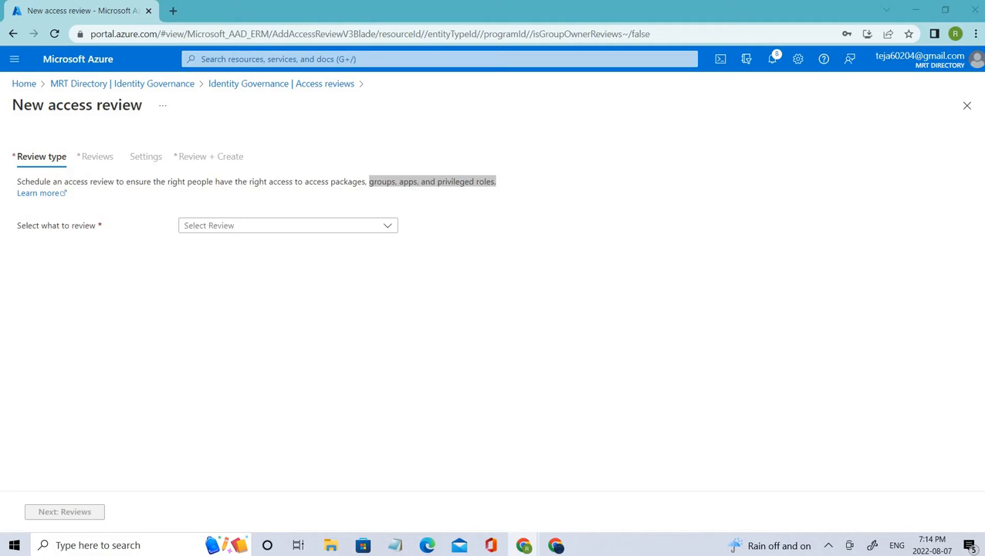
left_click(108, 224)
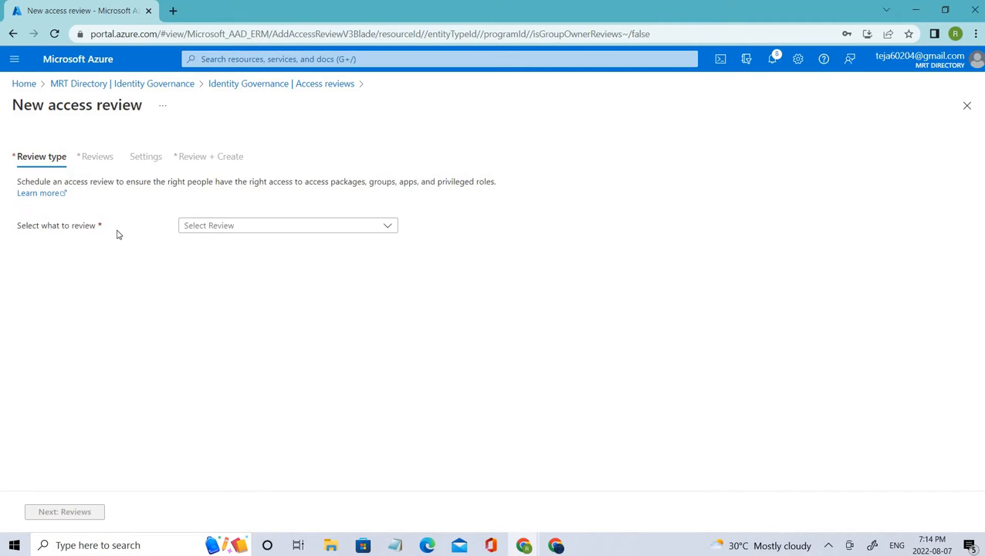
- Set the review target to Teams + Groups with scope All Microsoft 365 groups with guest users, and continue to the Reviews stage
left_click(261, 225)
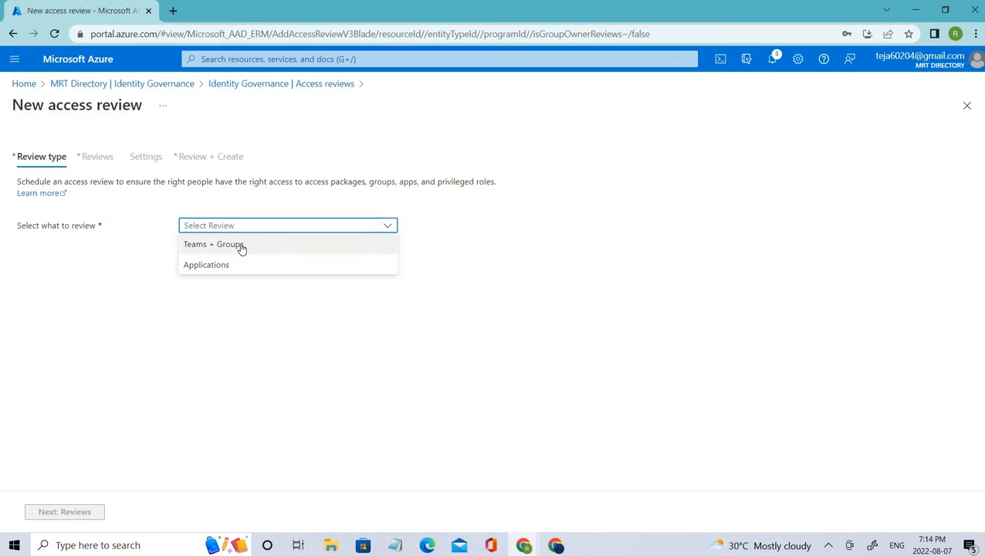
left_click(242, 247)
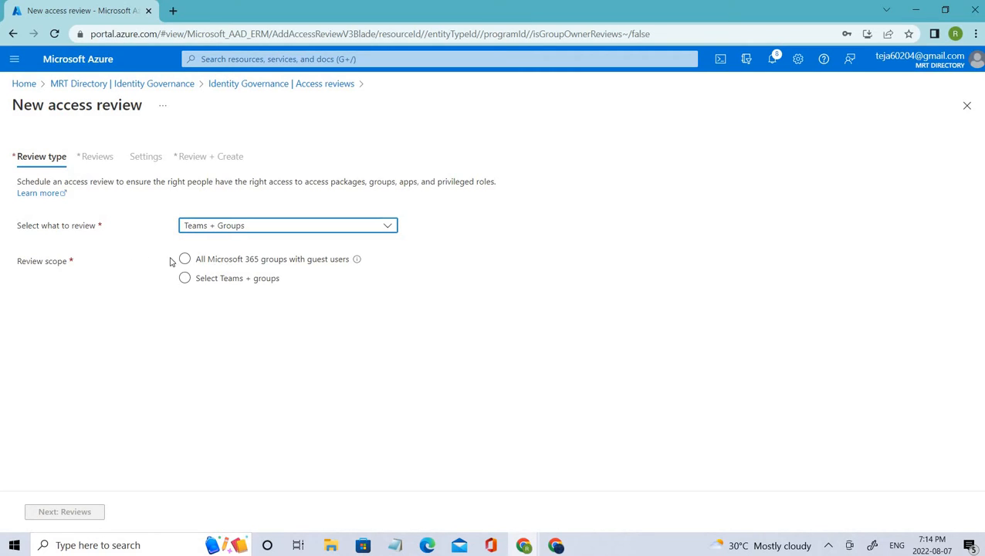
left_click(184, 260)
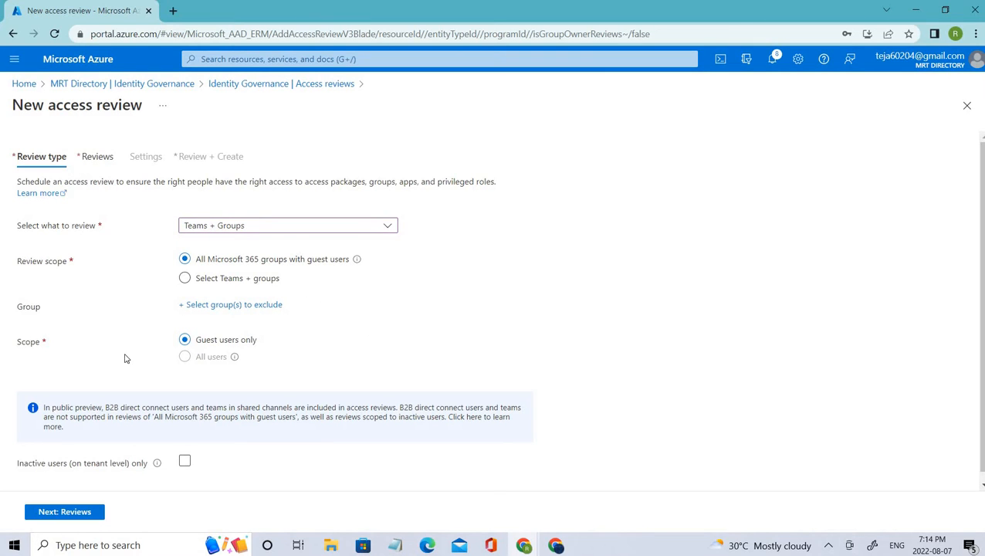
double_click(48, 341)
scroll(370, 382, "down", 1)
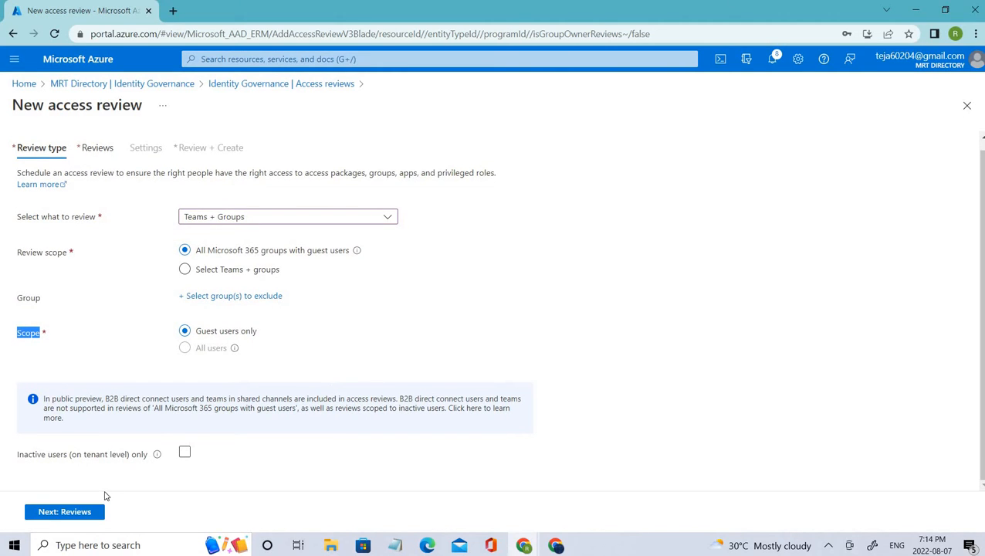
left_click(51, 513)
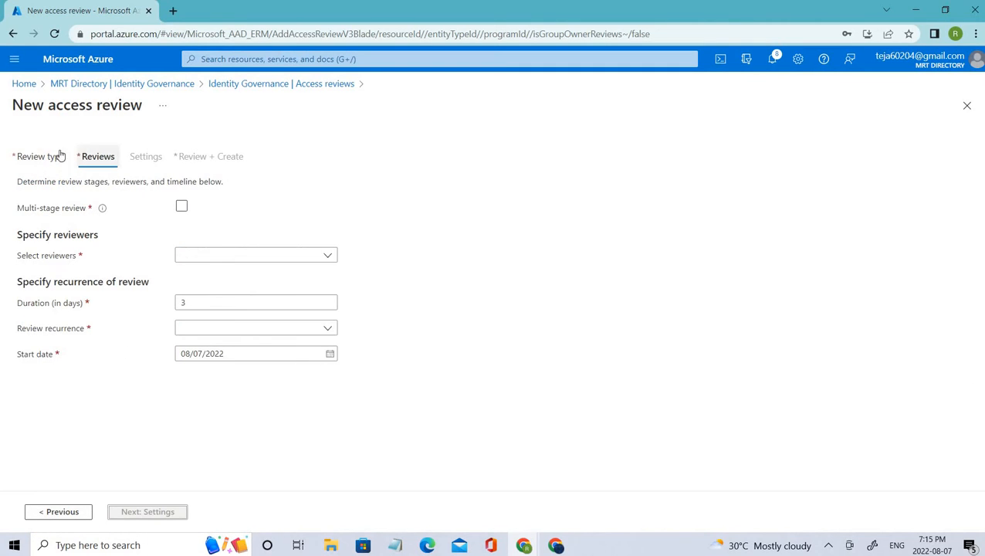
- Turn on multi-stage review to examine its stage, recurrence and reviewee settings, and turn it off again
left_click_drag(17, 182, 229, 186)
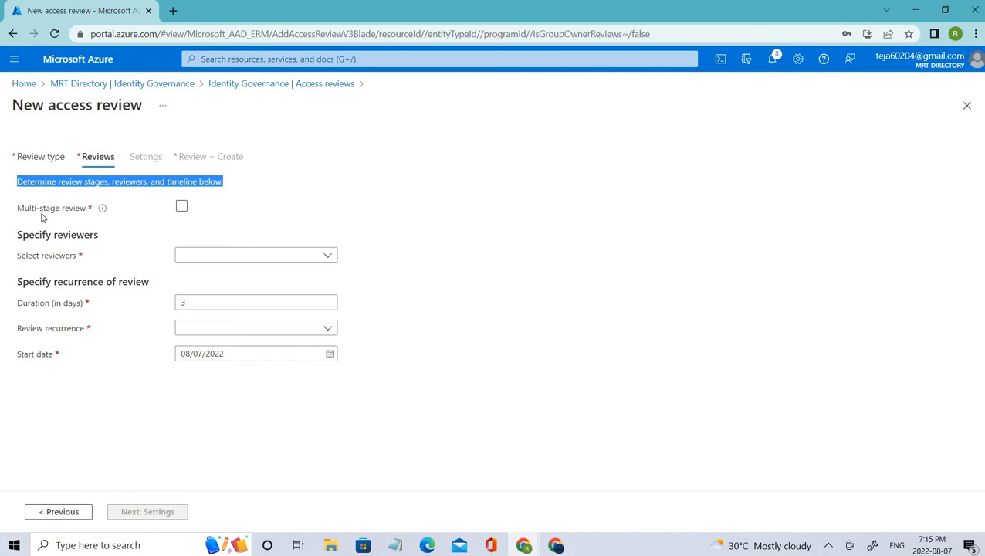
left_click_drag(17, 208, 98, 213)
mouse_move(98, 213)
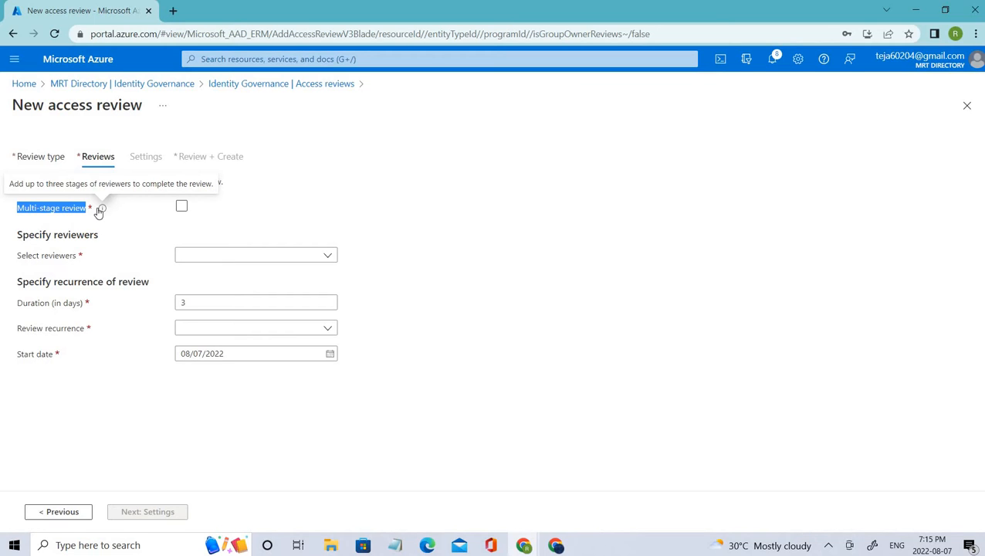
left_click(182, 206)
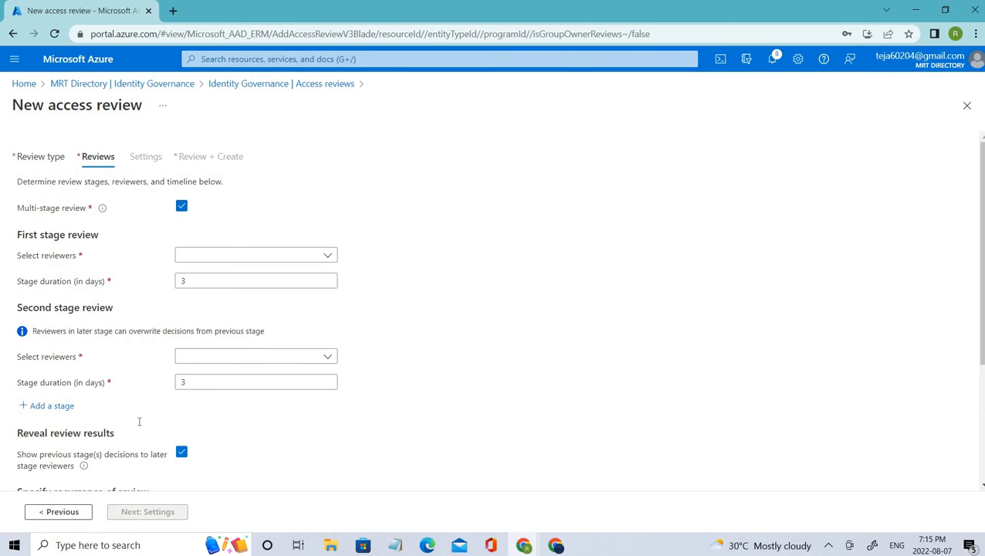
scroll(136, 417, "down", 1)
scroll(201, 349, "down", 2)
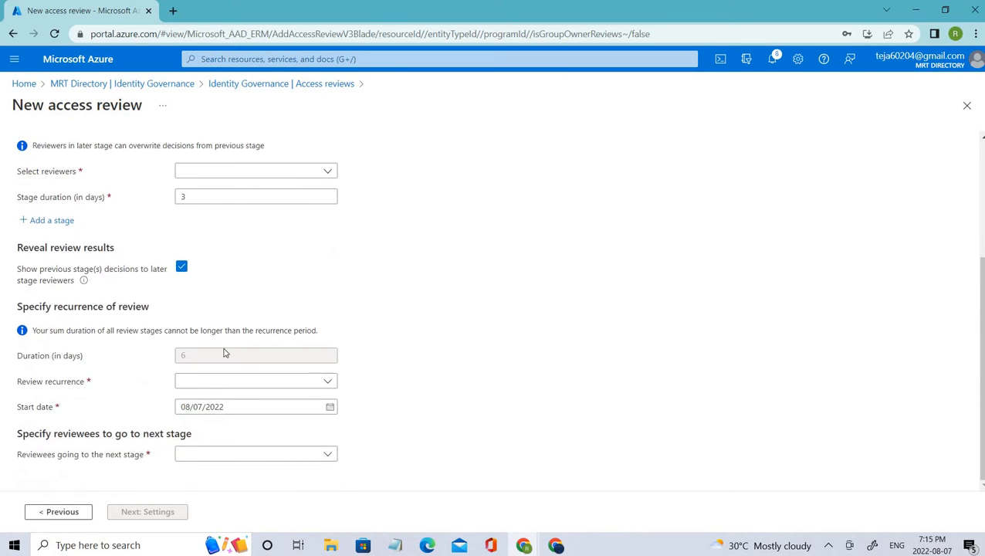
scroll(239, 453, "up", 3)
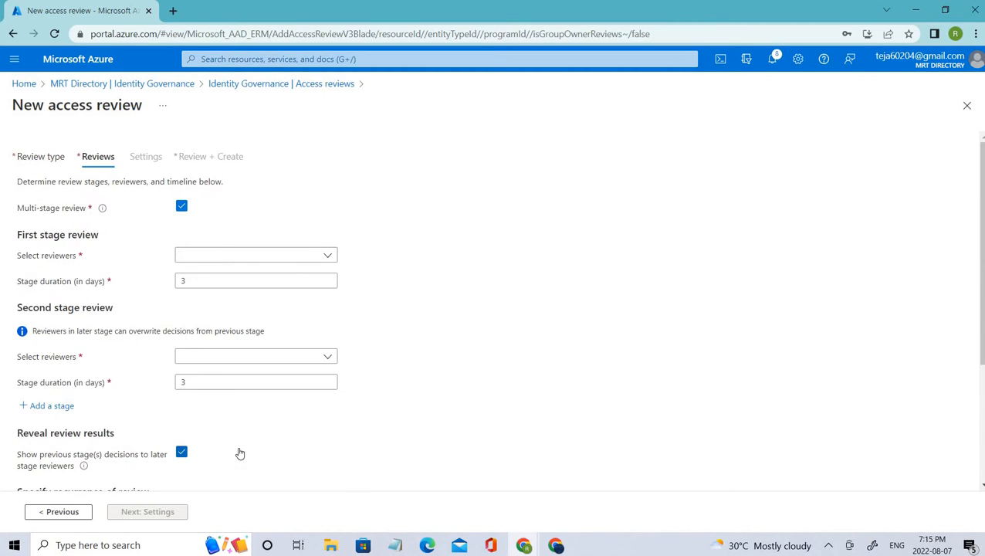
left_click(182, 206)
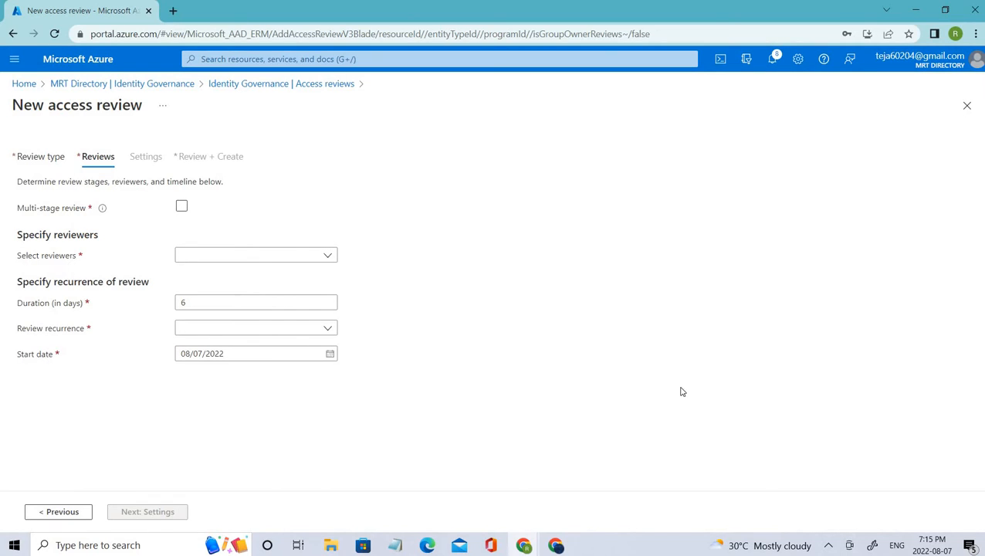
- Set the reviewers to Group owner(s) and read the explanation of fallback reviewers
triple_click(105, 241)
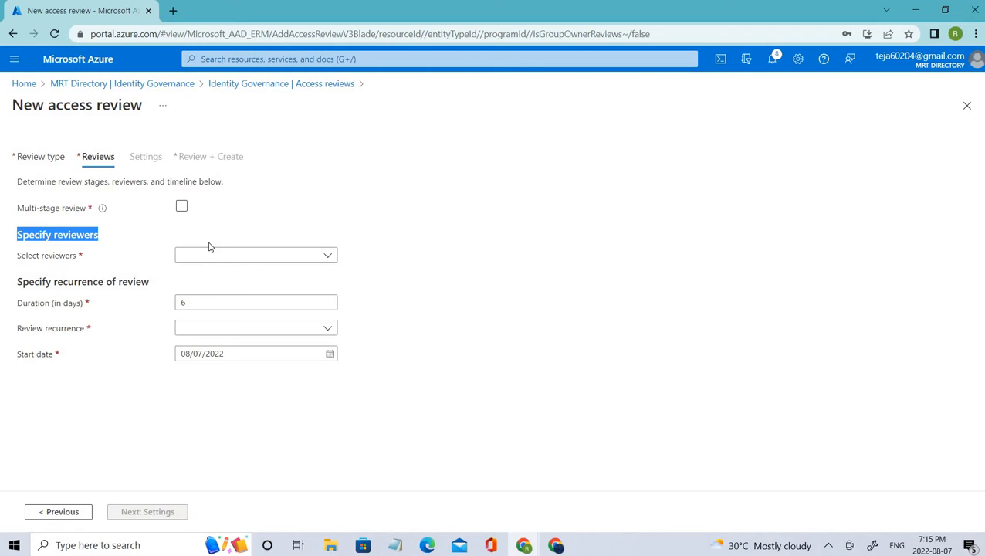
left_click(261, 256)
left_click(261, 255)
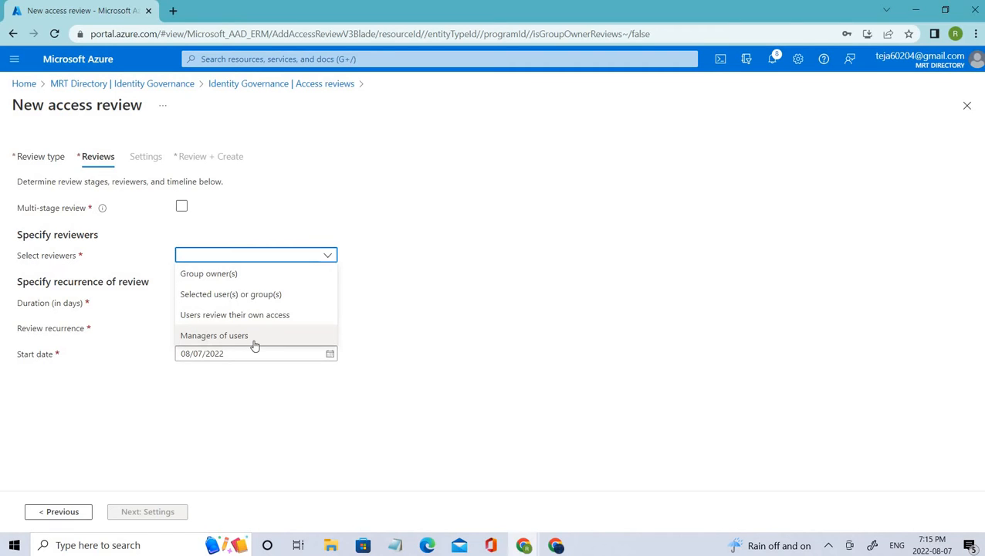
left_click(224, 275)
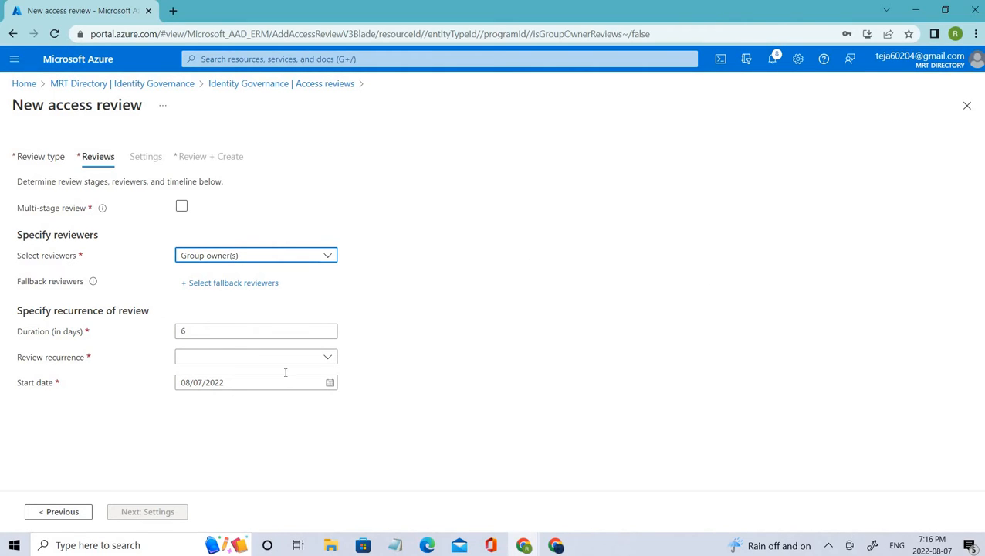
left_click_drag(17, 280, 81, 283)
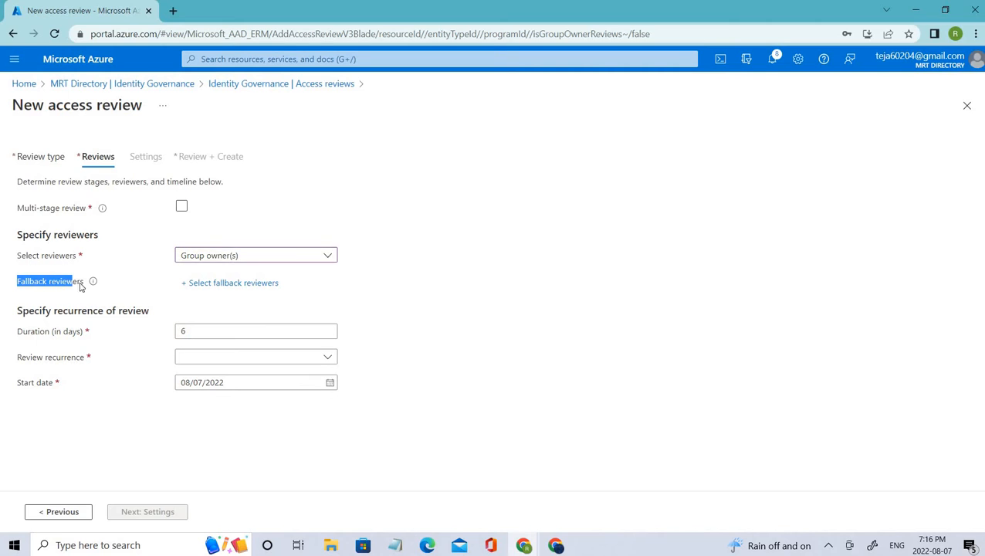
mouse_move(92, 283)
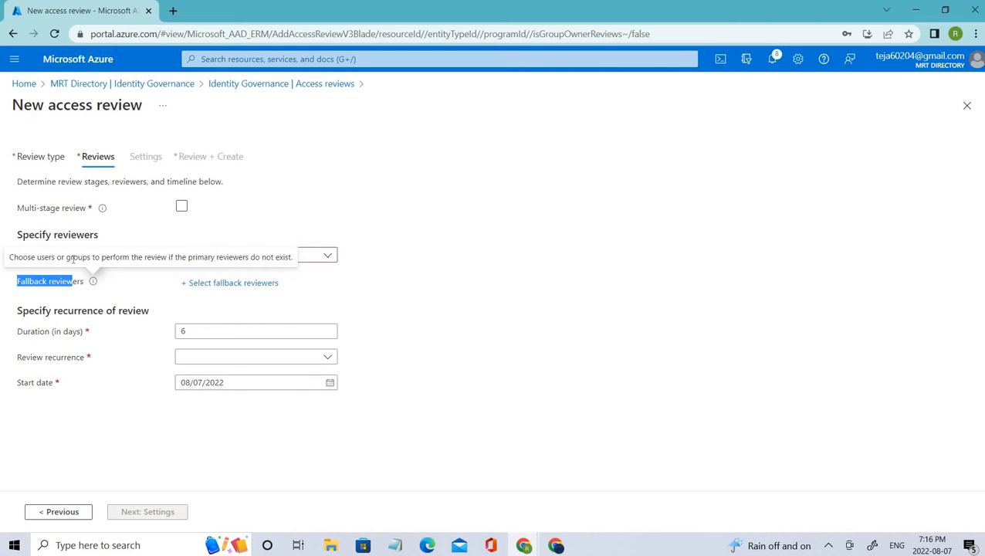
left_click(194, 258)
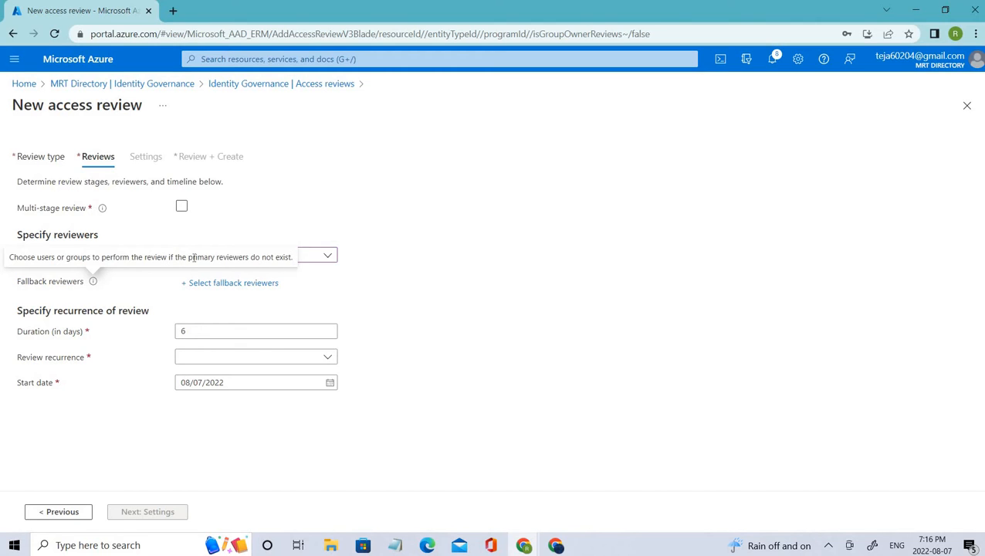
left_click_drag(9, 257, 328, 257)
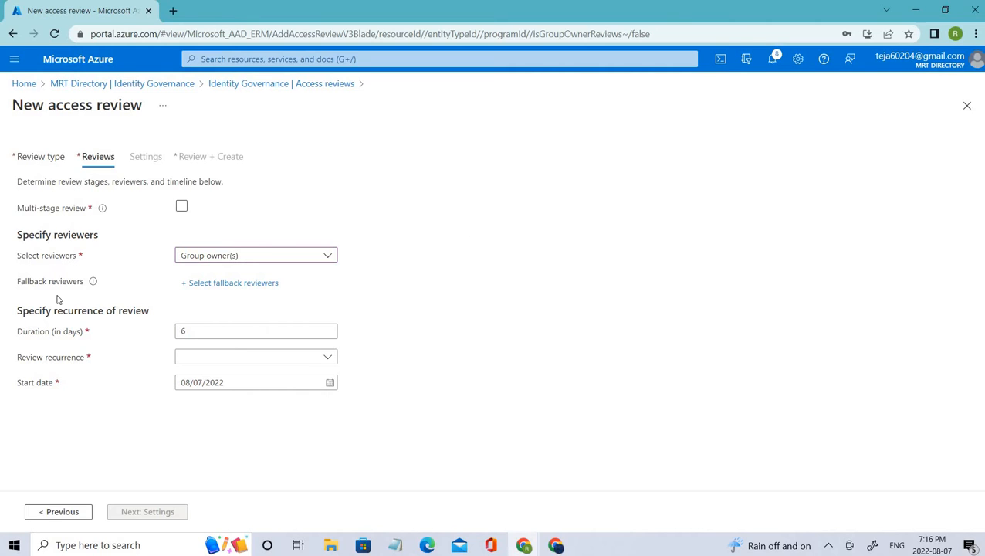
left_click_drag(105, 282, 5, 282)
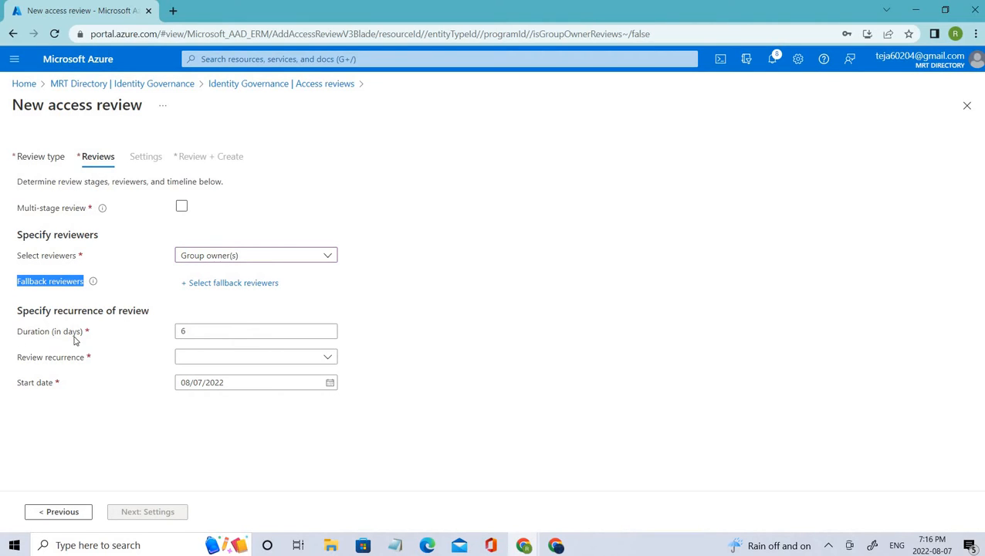
- Set the review recurrence to Weekly and check the duration, start date and end options
left_click_drag(147, 311, 23, 311)
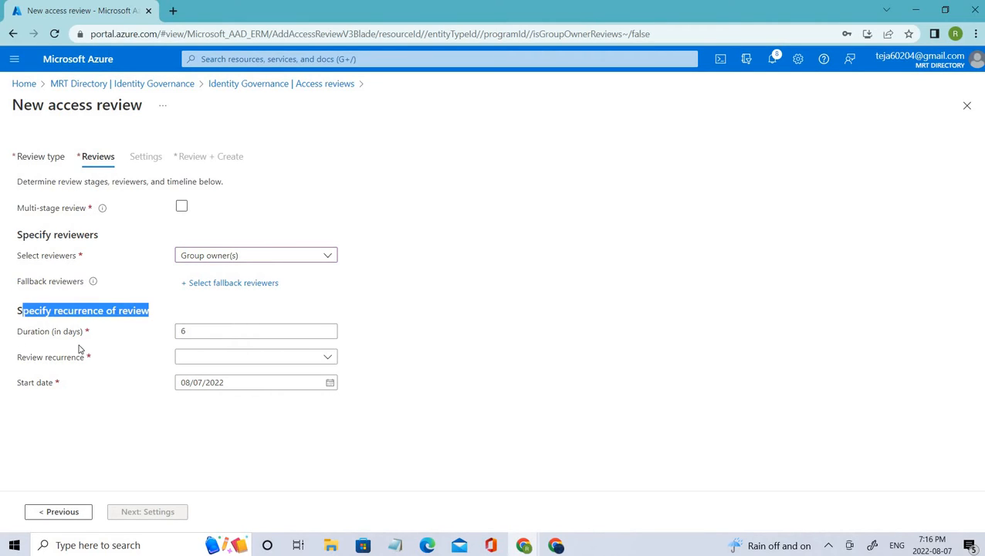
left_click(237, 337)
key("ctrl+a")
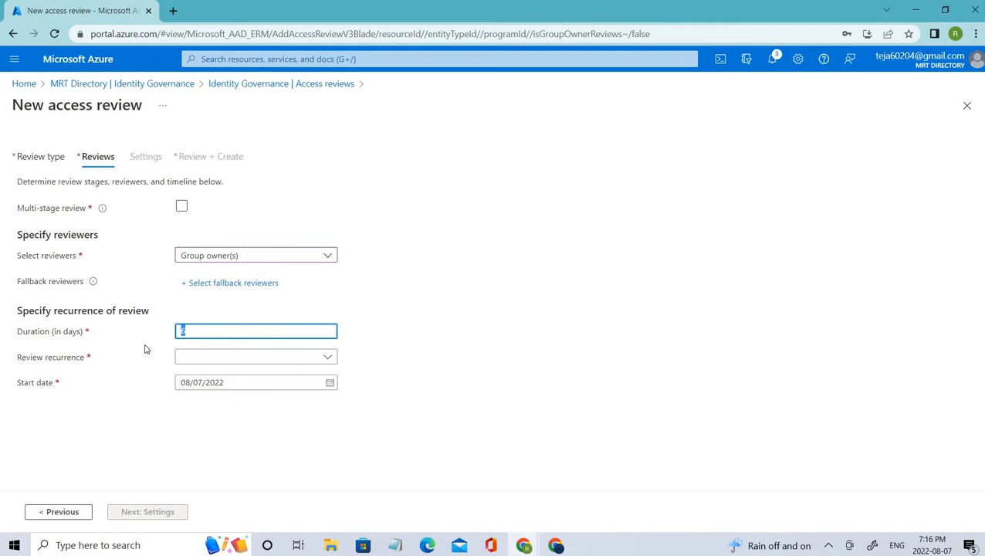
left_click(135, 360)
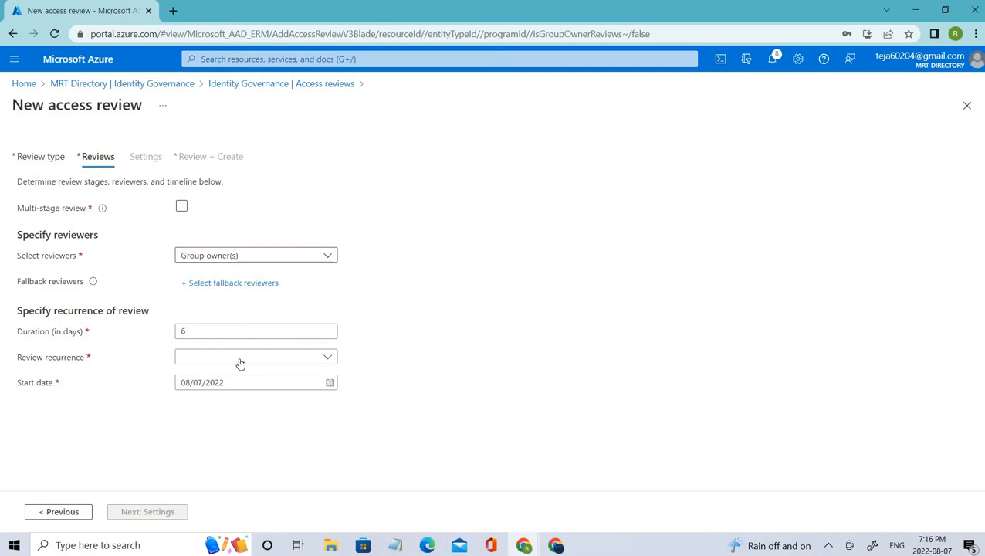
left_click(246, 360)
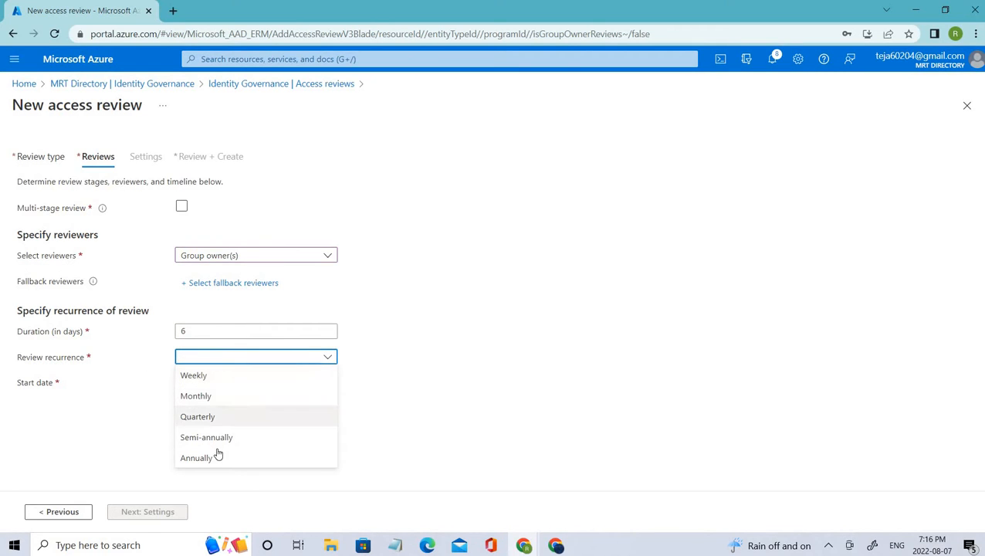
left_click(237, 375)
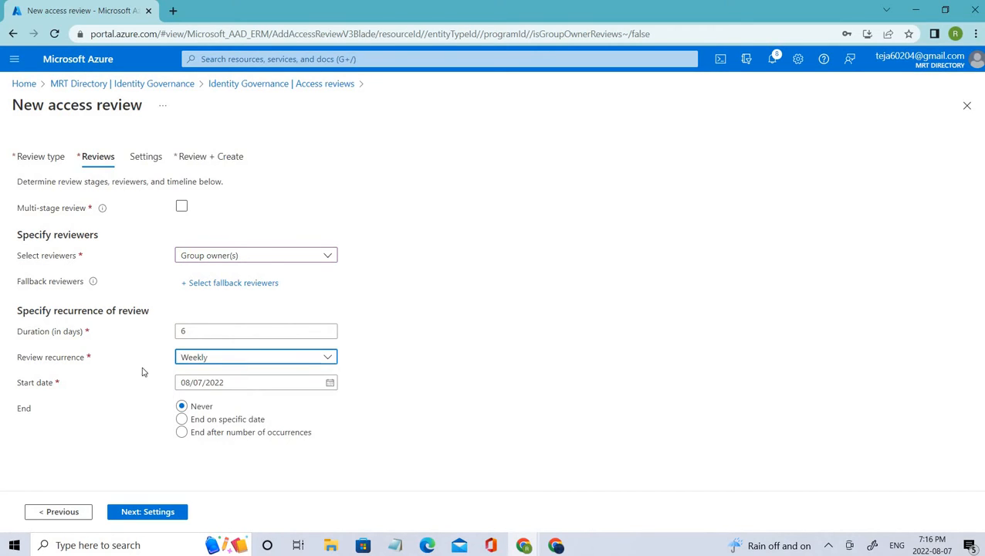
left_click_drag(20, 384, 215, 388)
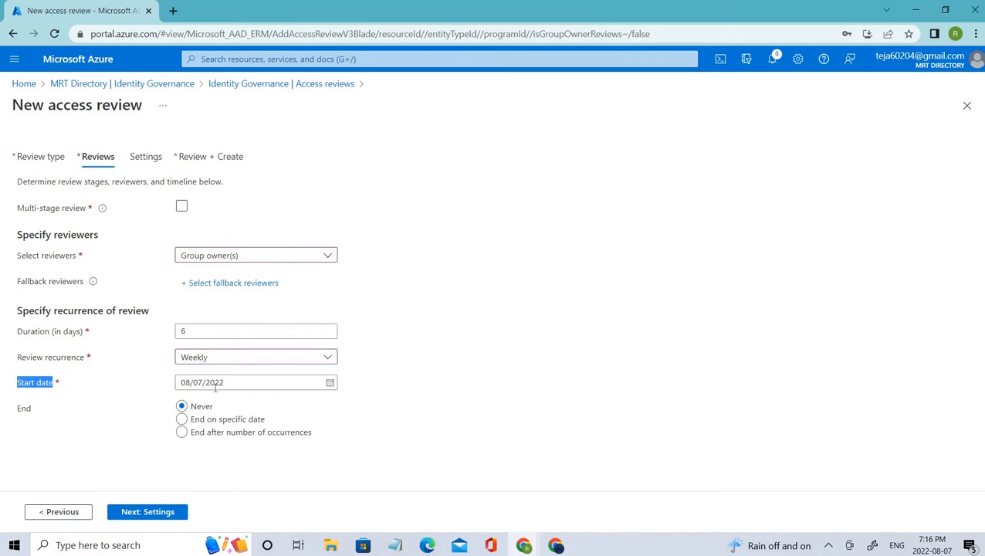
double_click(147, 418)
double_click(185, 409)
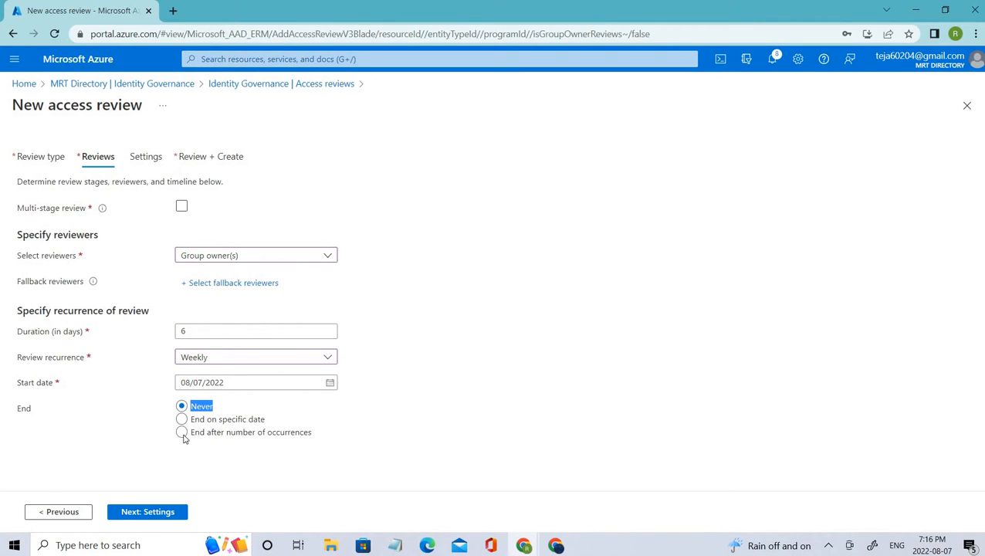
- Try the other end options, set End back to Never and continue to the Settings stage
left_click(181, 432)
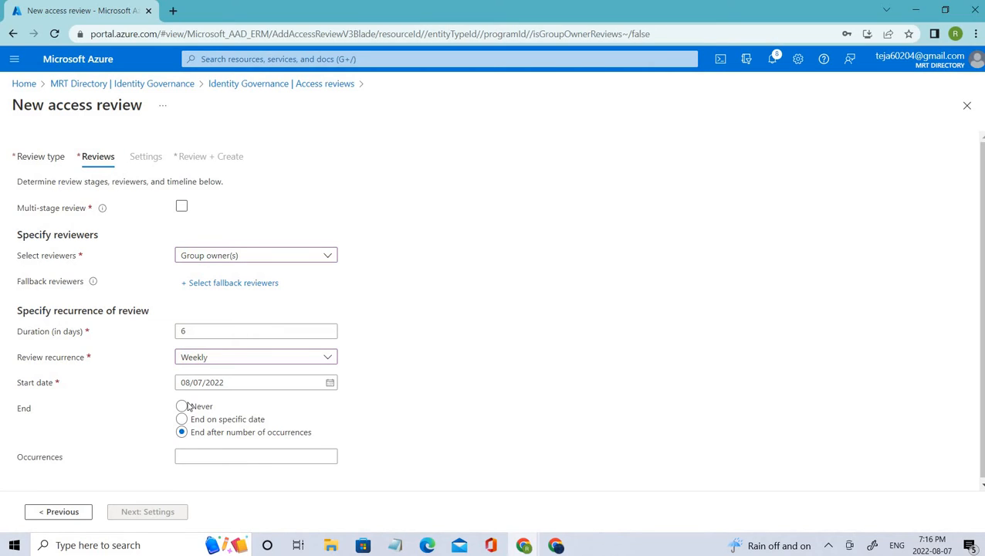
left_click(182, 419)
left_click(182, 406)
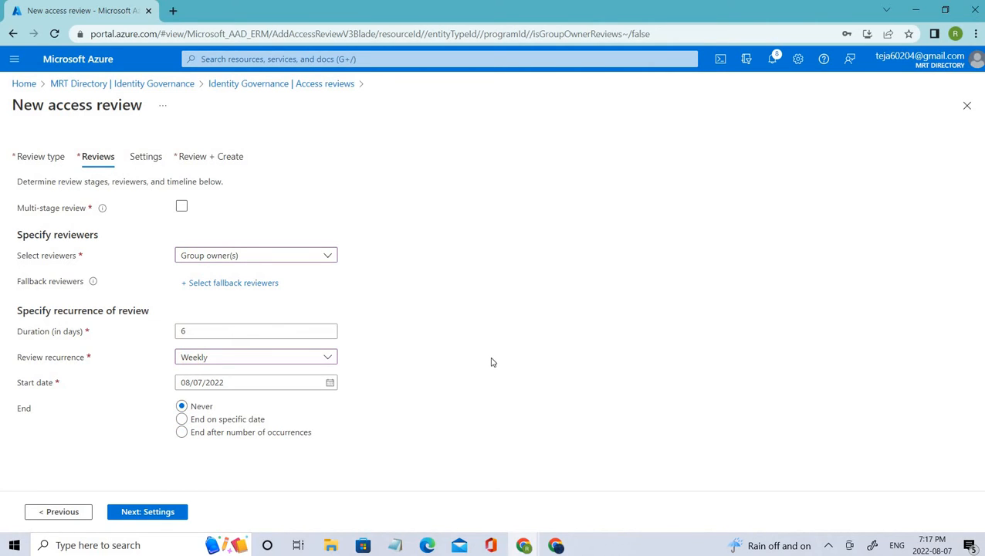
left_click(141, 513)
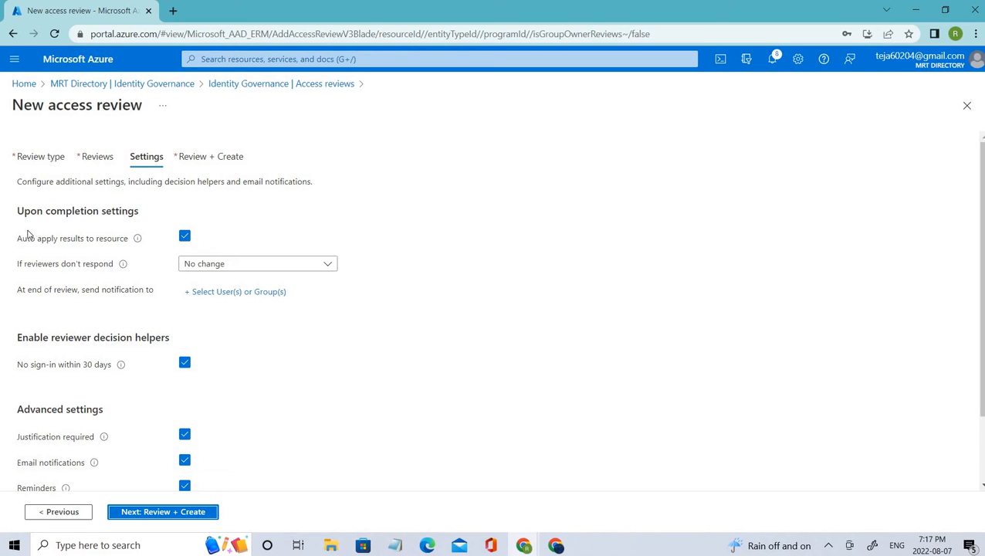
- Look over the completion, decision helper and advanced settings, and read the explanation of Auto apply results to resource
scroll(113, 369, "down", 2)
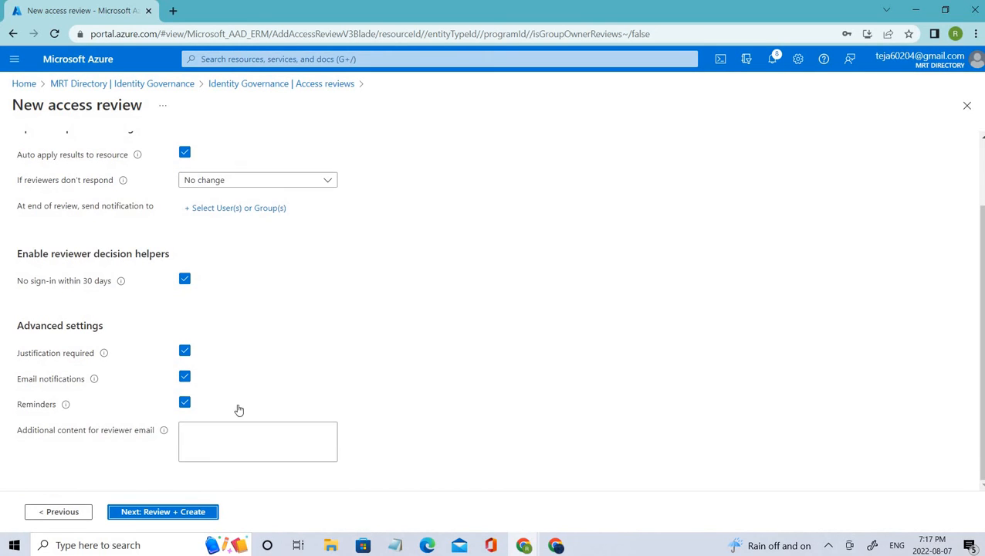
scroll(120, 295, "up", 2)
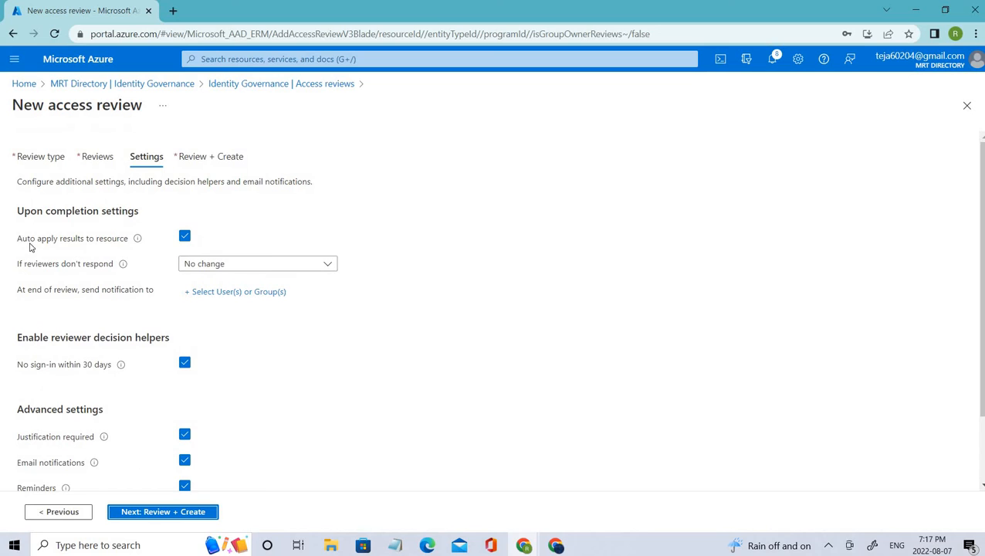
left_click_drag(25, 248, 135, 241)
mouse_move(137, 238)
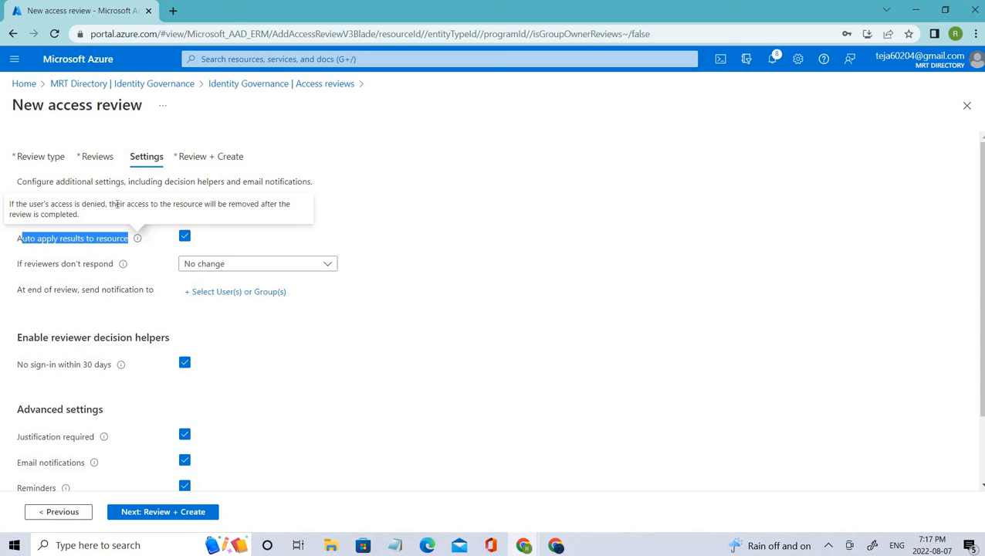
left_click_drag(116, 205, 297, 217)
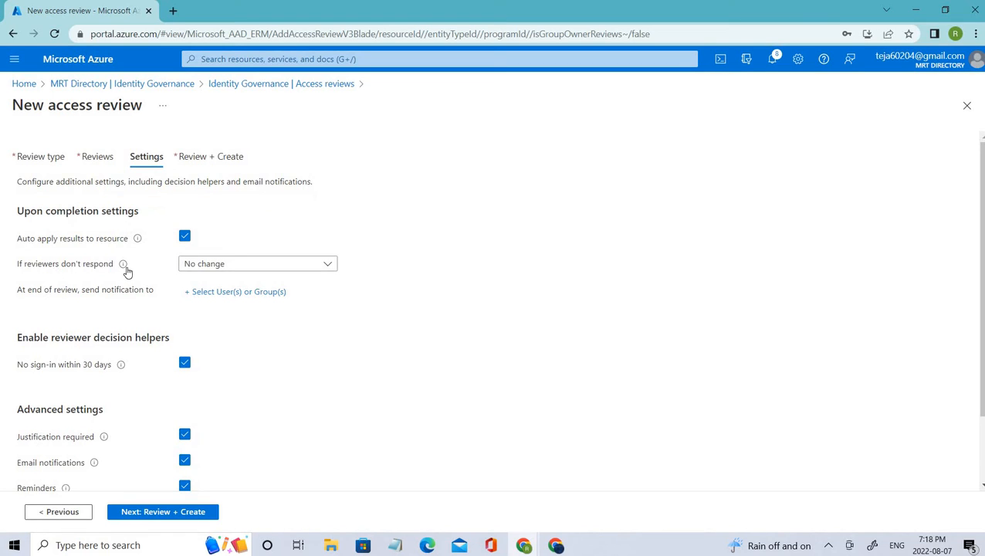
- Read the explanation of If reviewers don't respond, try Take recommendations and set the option back to No change
mouse_move(122, 264)
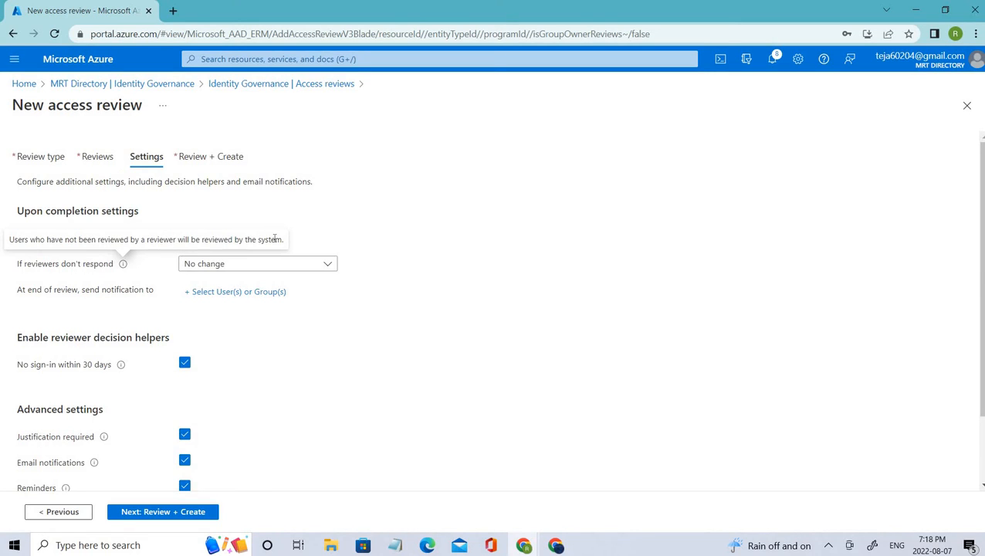
left_click_drag(274, 239, 323, 270)
left_click(322, 270)
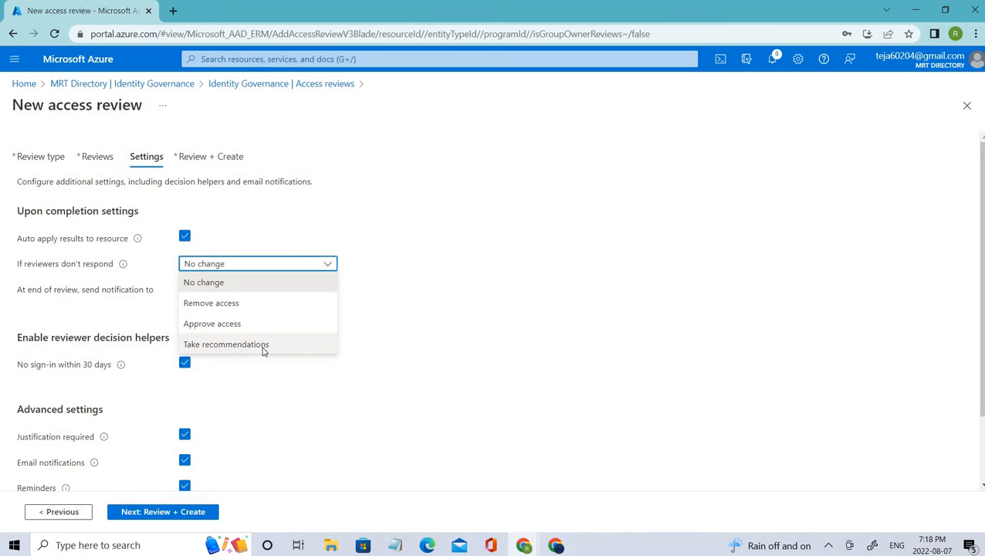
left_click(263, 347)
left_click(260, 265)
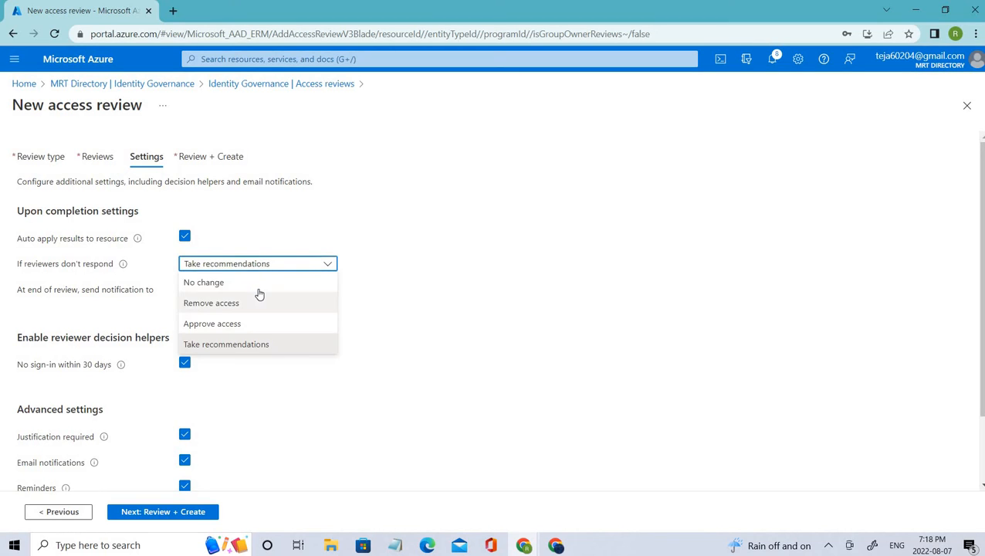
left_click(259, 284)
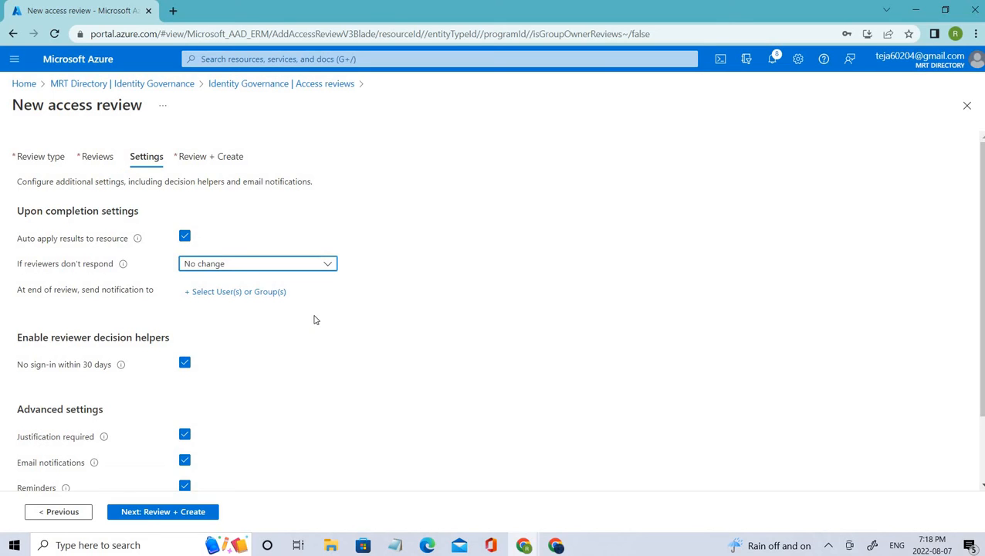
- Examine the end-of-review notification option and read the explanation of the No sign-in within 30 days decision helper
left_click_drag(22, 295, 124, 302)
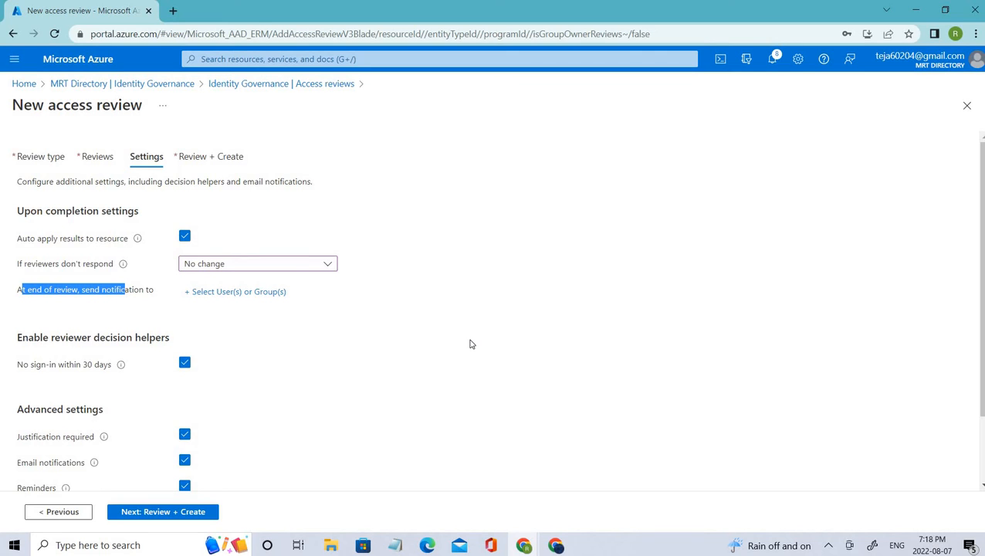
scroll(469, 343, "down", 2)
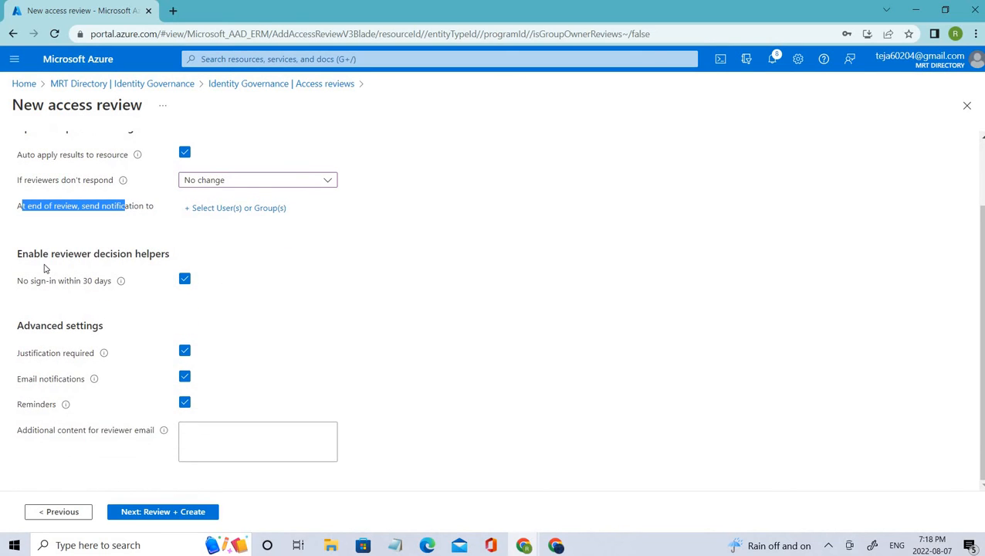
left_click_drag(29, 255, 197, 257)
left_click(9, 286)
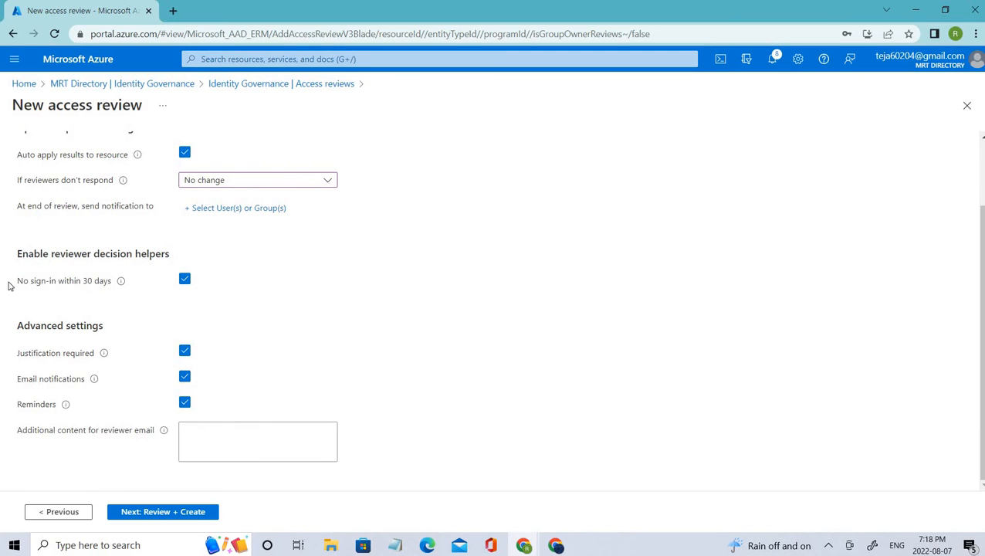
left_click_drag(96, 293, 105, 273)
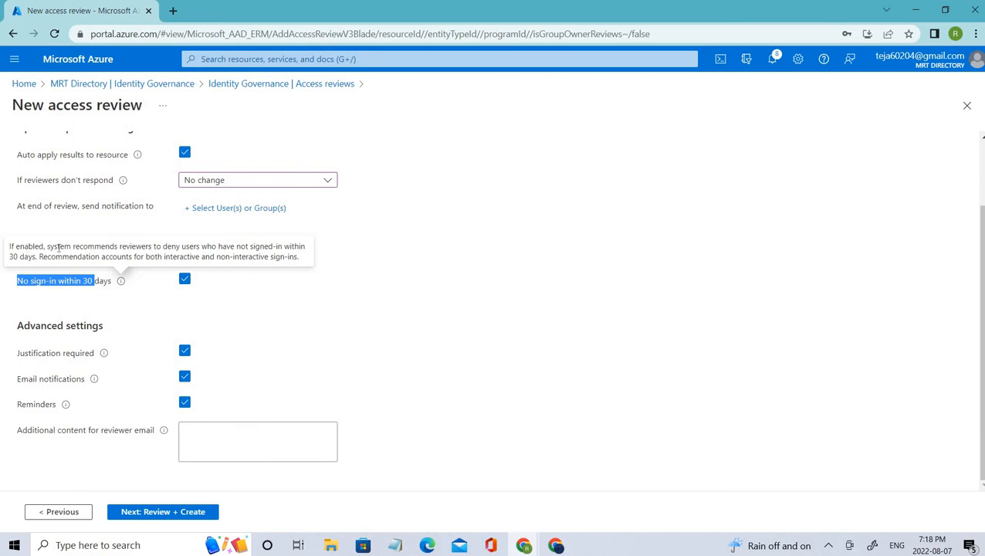
left_click_drag(52, 246, 161, 247)
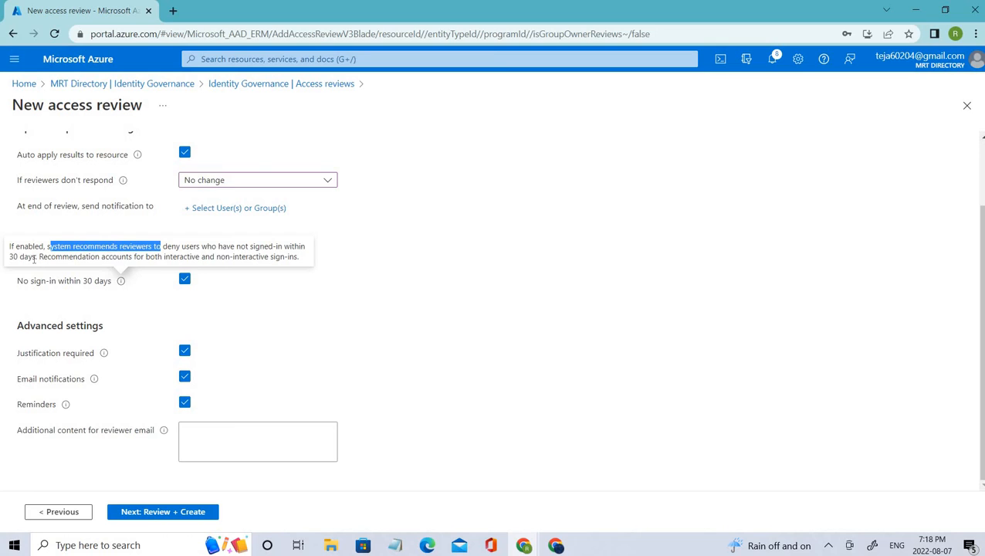
left_click_drag(41, 256, 301, 258)
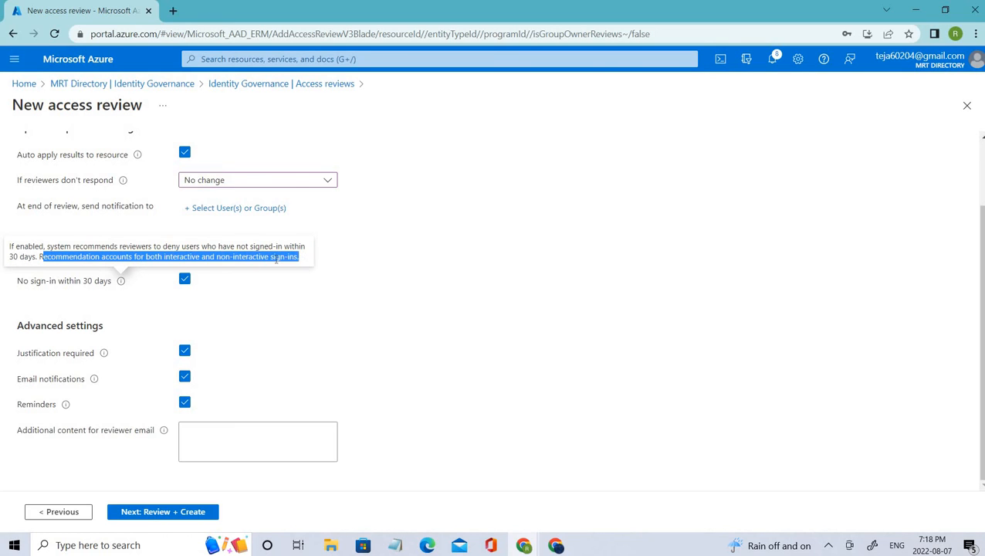
- Read the explanation of Justification required, turn the setting off and turn it on again
left_click_drag(17, 324, 29, 344)
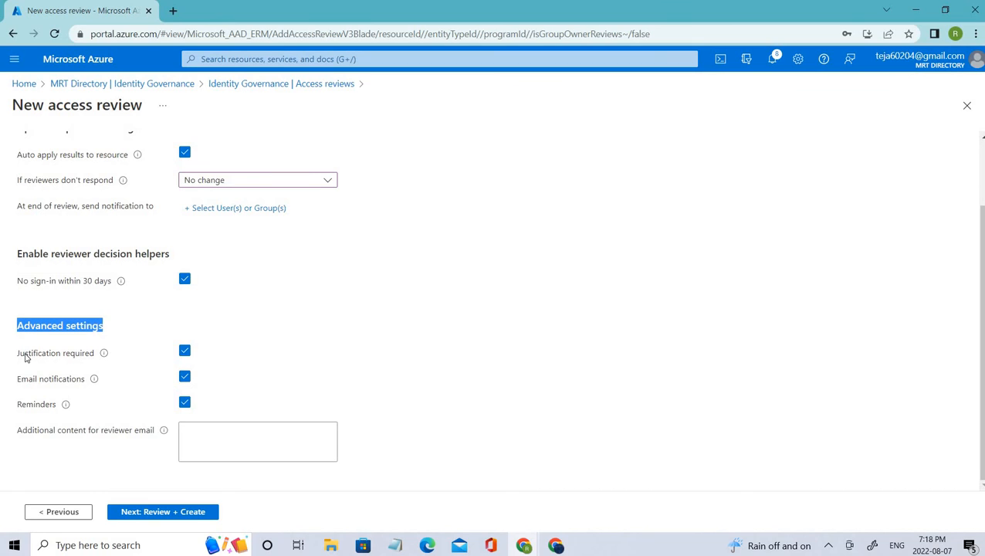
mouse_move(104, 353)
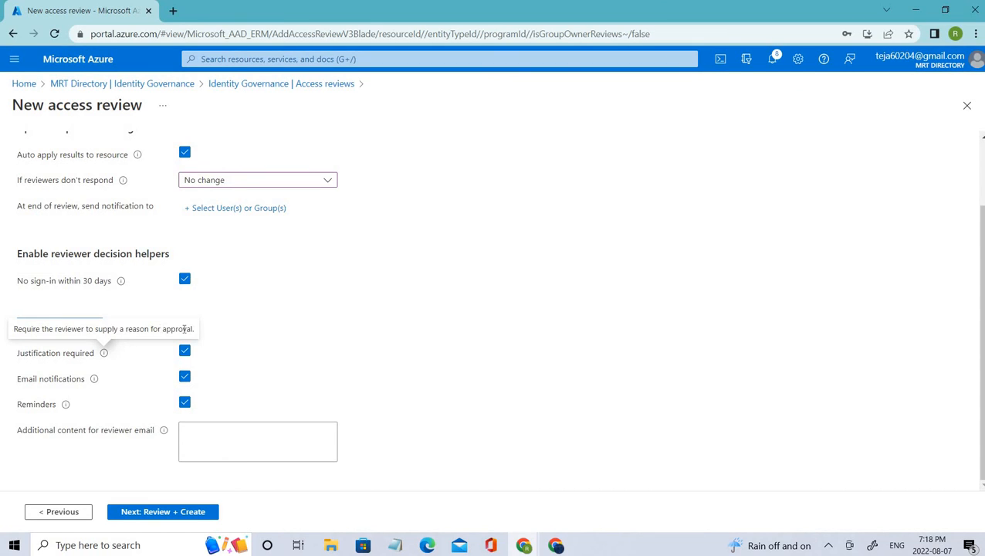
left_click_drag(191, 329, 84, 347)
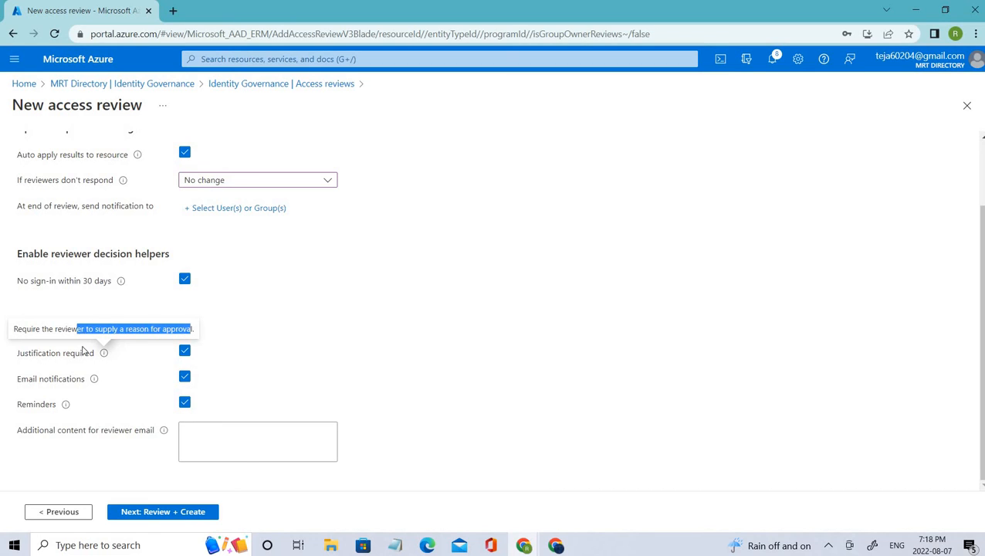
left_click(185, 352)
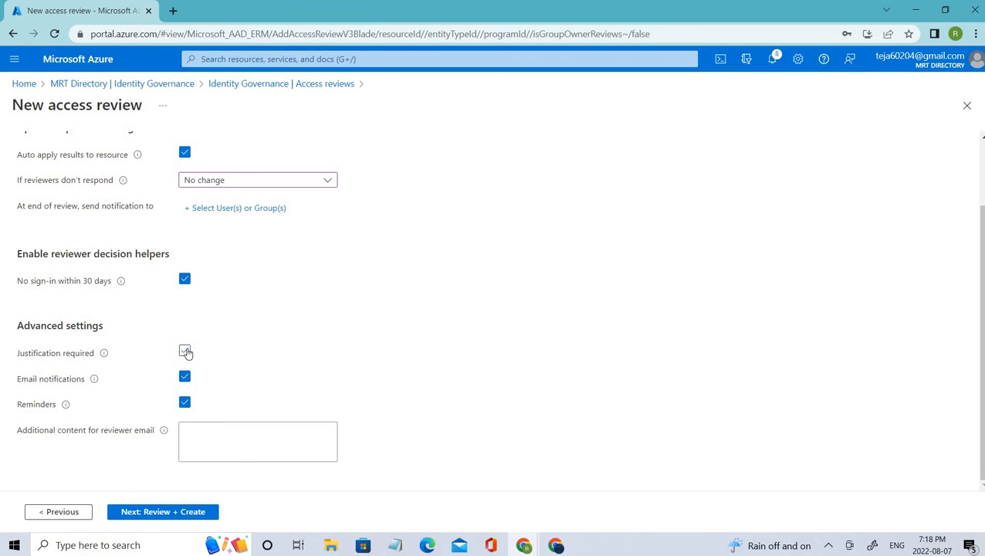
left_click(185, 352)
- Read the explanations of Email notifications and Reminders, and check the field for additional reviewer email content
mouse_move(94, 378)
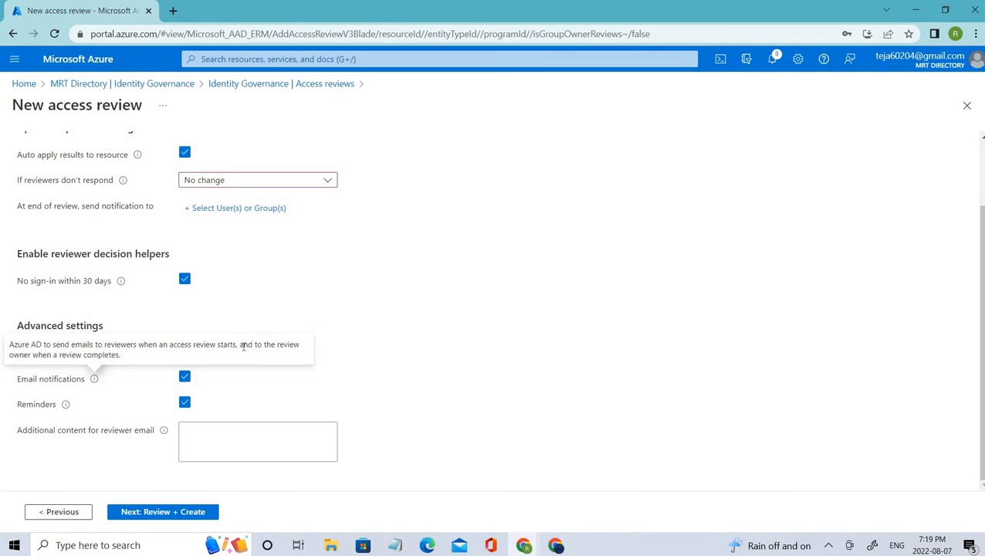
left_click_drag(301, 351, 147, 363)
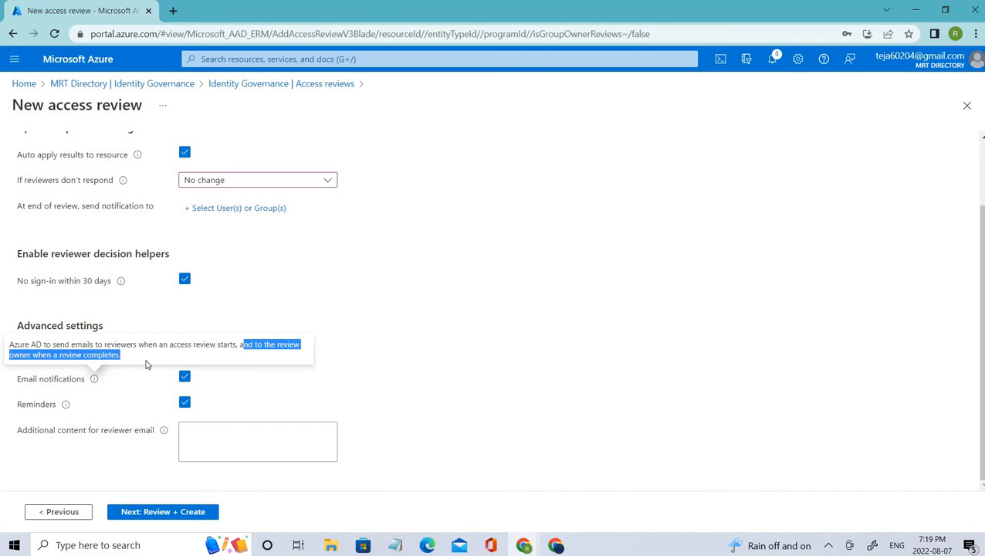
left_click(146, 363)
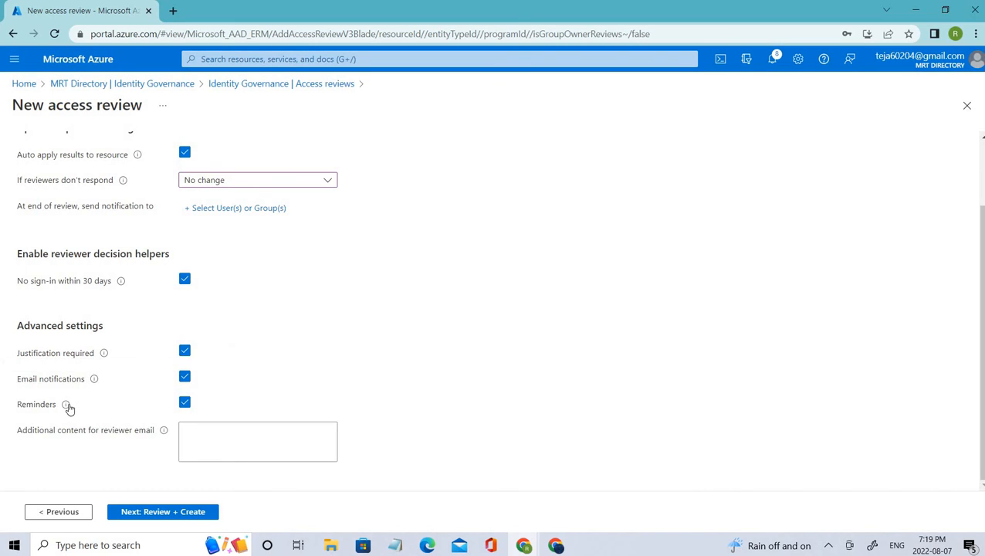
mouse_move(67, 404)
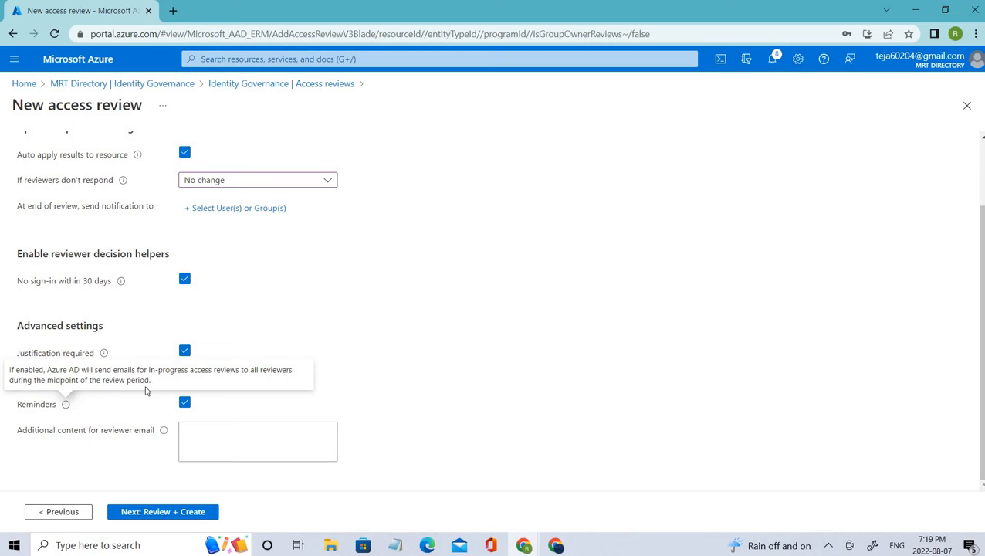
left_click_drag(163, 382, 72, 380)
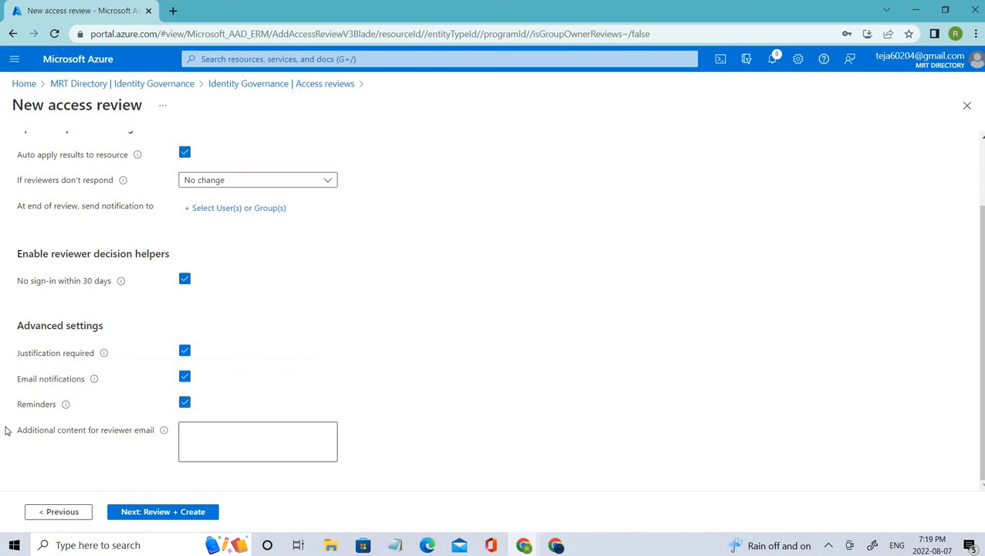
left_click(208, 440)
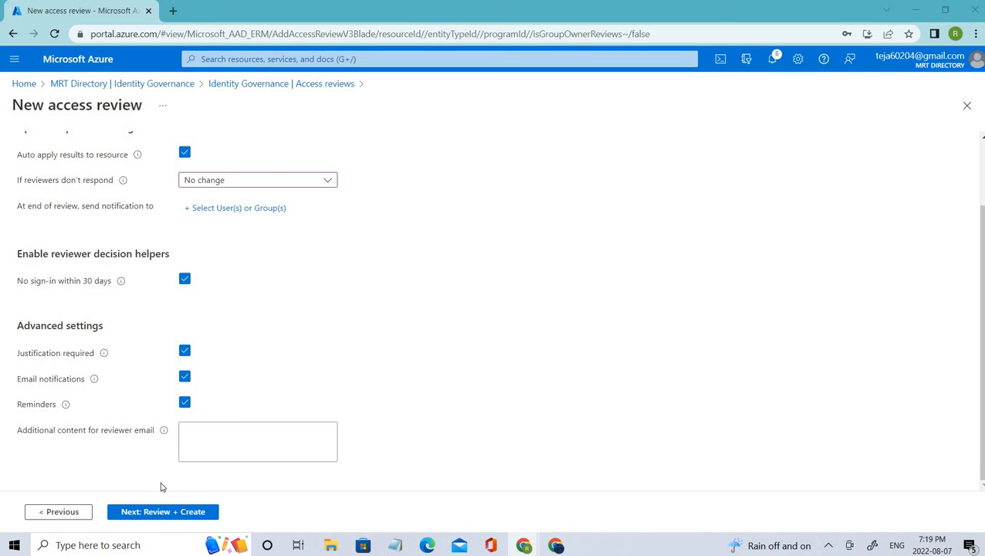
- Recheck the chosen settings, continue to Review + Create and examine the summary of the access review
scroll(90, 376, "up", 1)
scroll(91, 376, "up", 1)
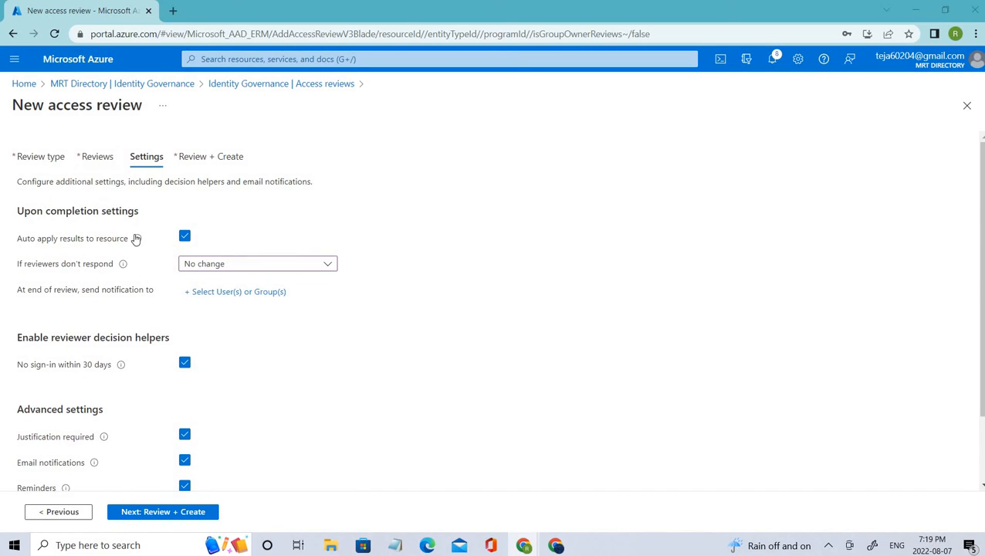
mouse_move(137, 238)
key("ctrl+a")
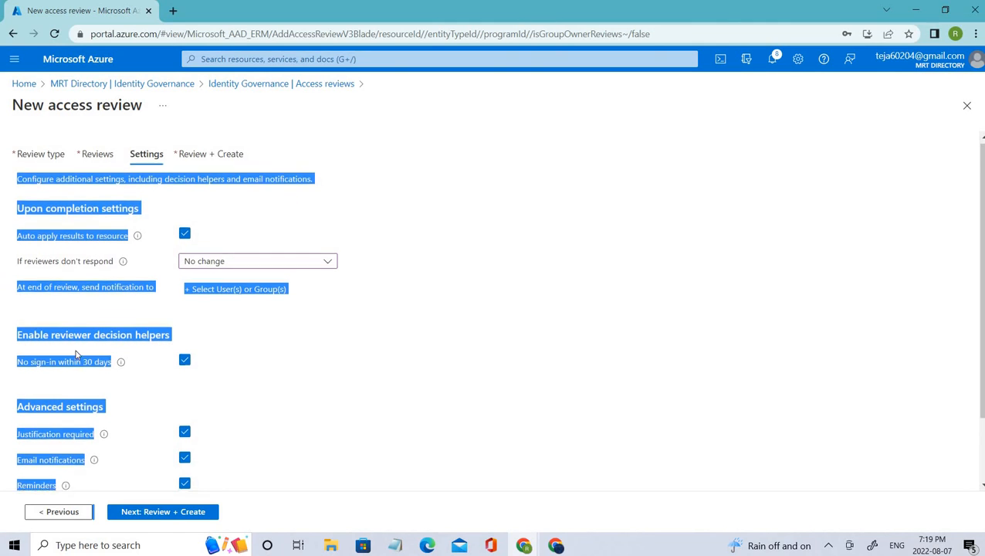
scroll(77, 363, "down", 1)
left_click(159, 513)
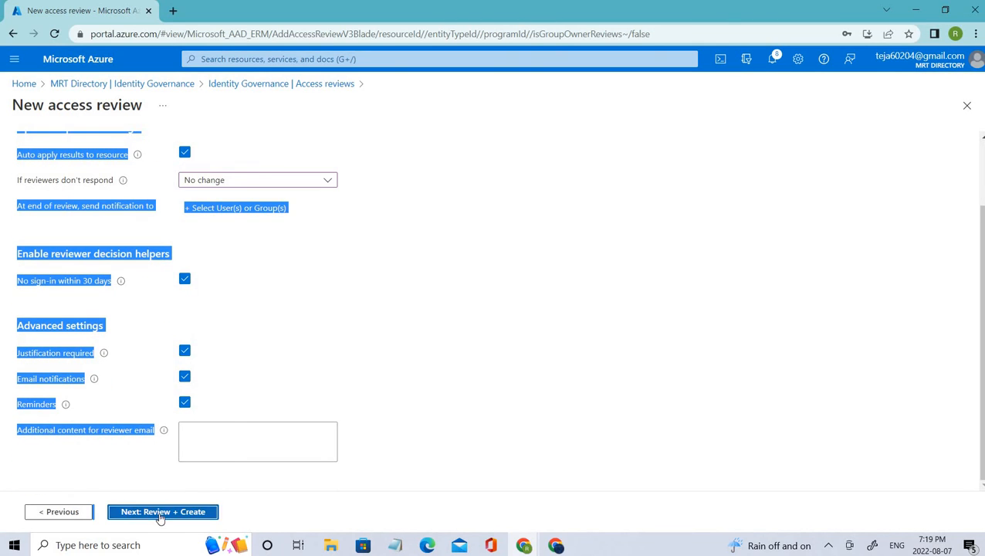
scroll(175, 372, "down", 5)
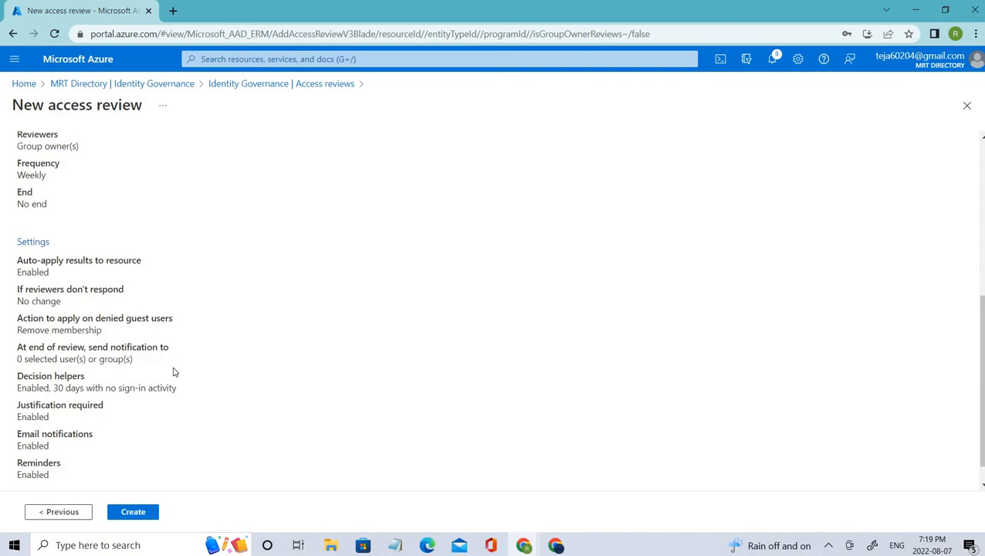
left_click_drag(71, 452, 47, 169)
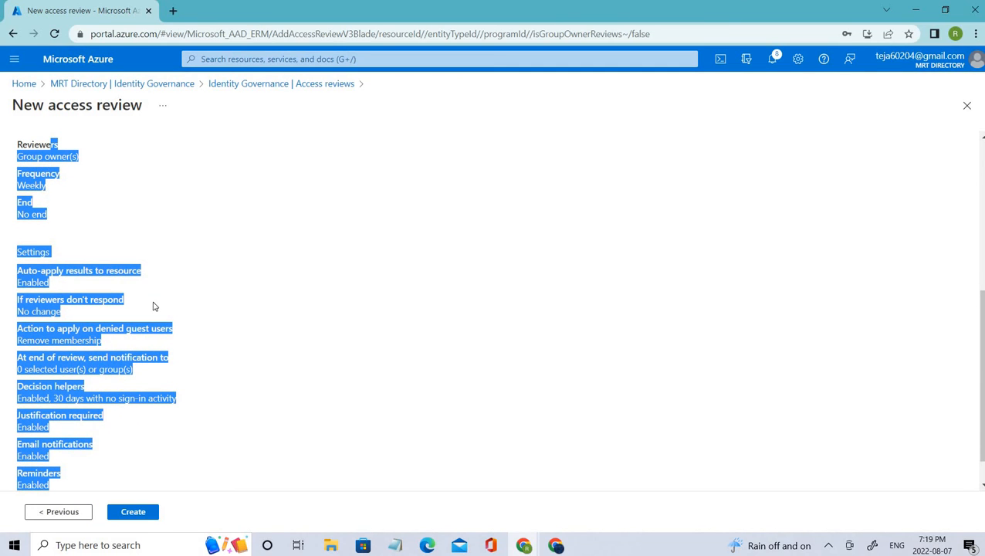
scroll(158, 266, "down", 1)
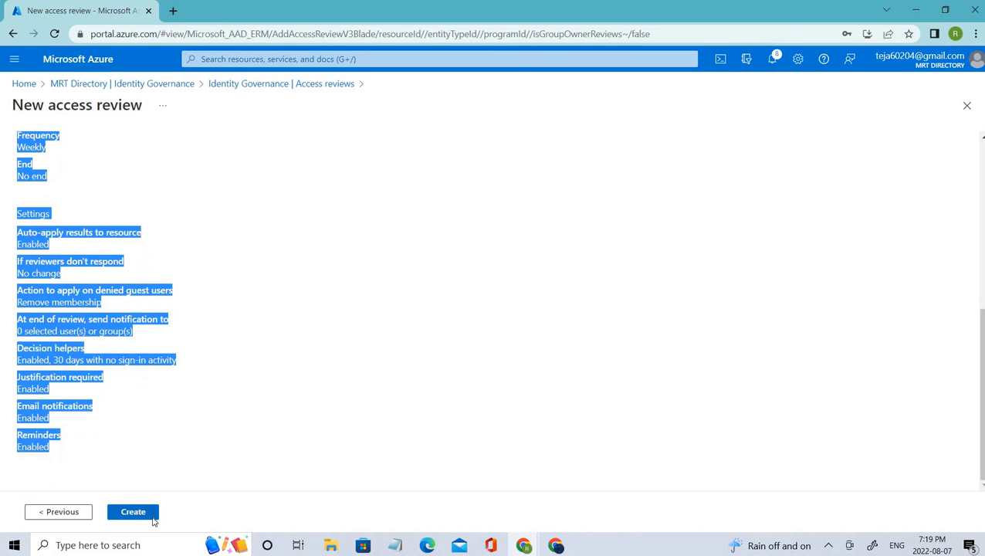
- Create the access review, visit Catalogs and reopen the Access reviews list to check for it
left_click(153, 522)
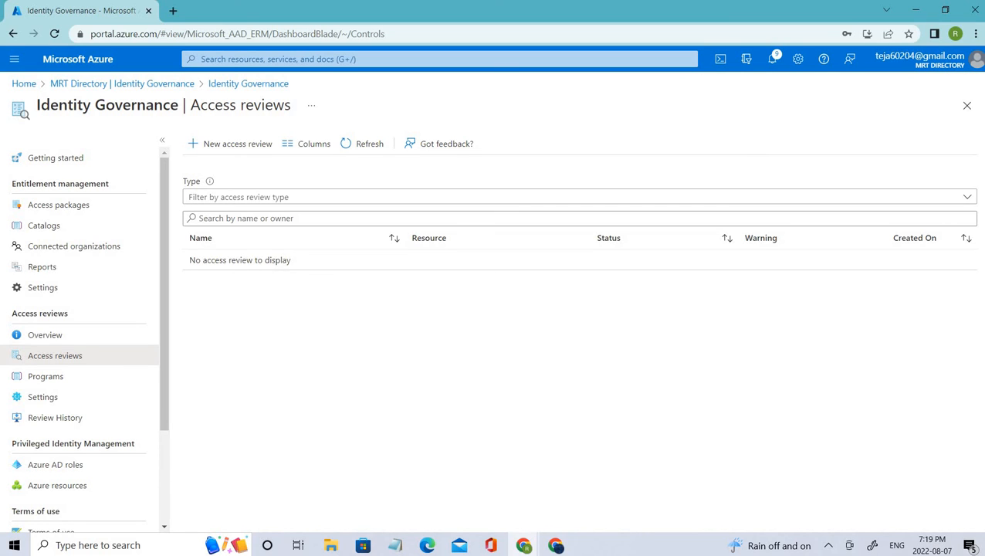
left_click(69, 232)
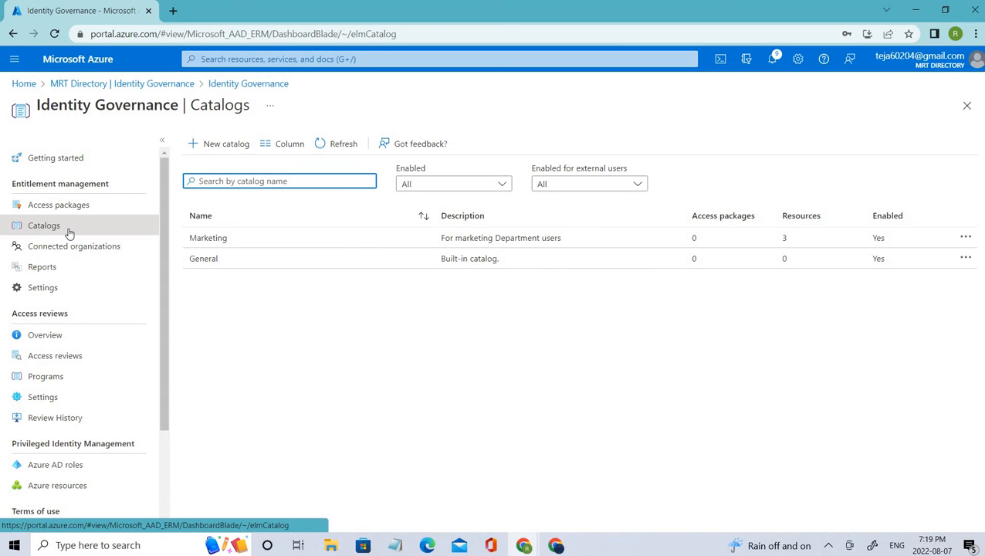
left_click(55, 355)
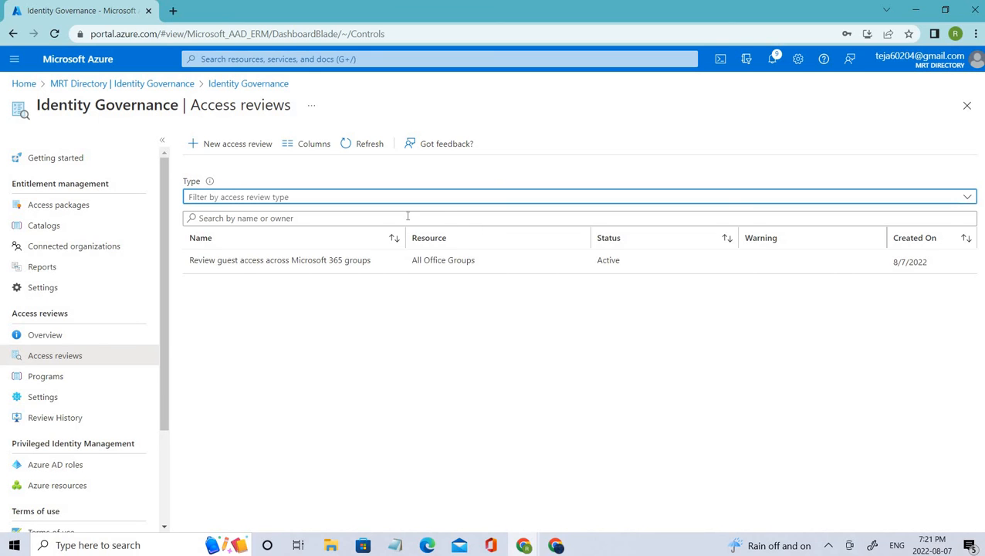
- Check which actions are available for the Marketing catalog, dismiss them and return to the Access reviews list
left_click(56, 224)
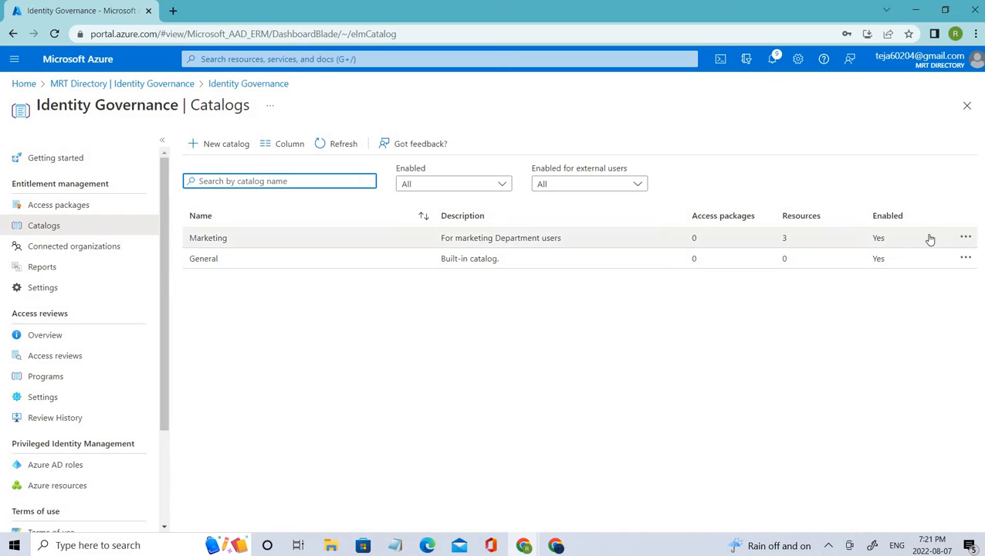
left_click(963, 242)
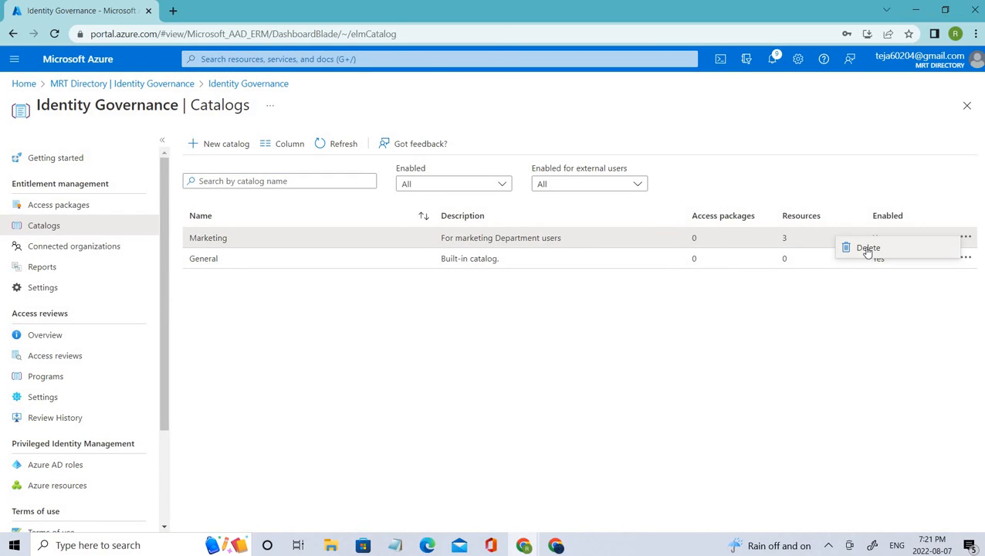
left_click(766, 345)
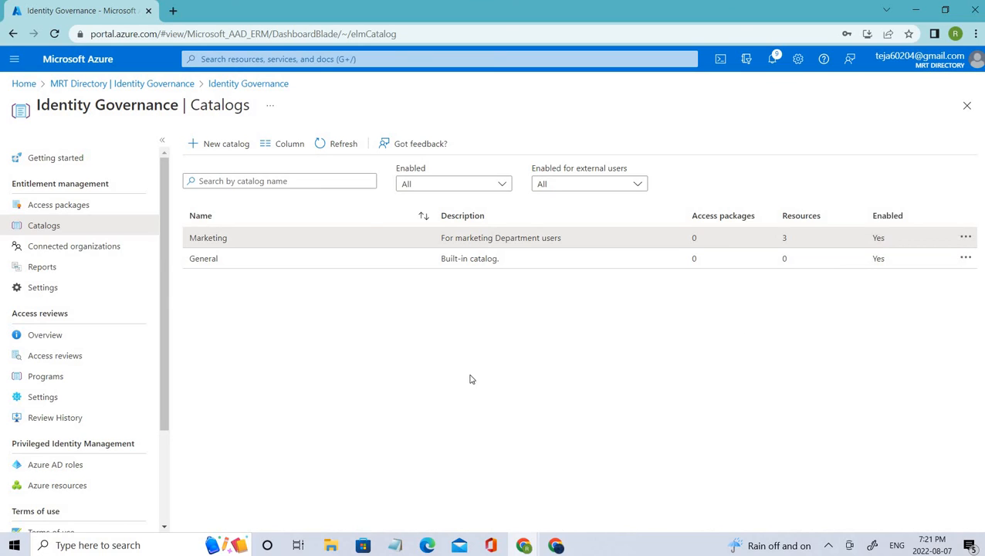
left_click(46, 357)
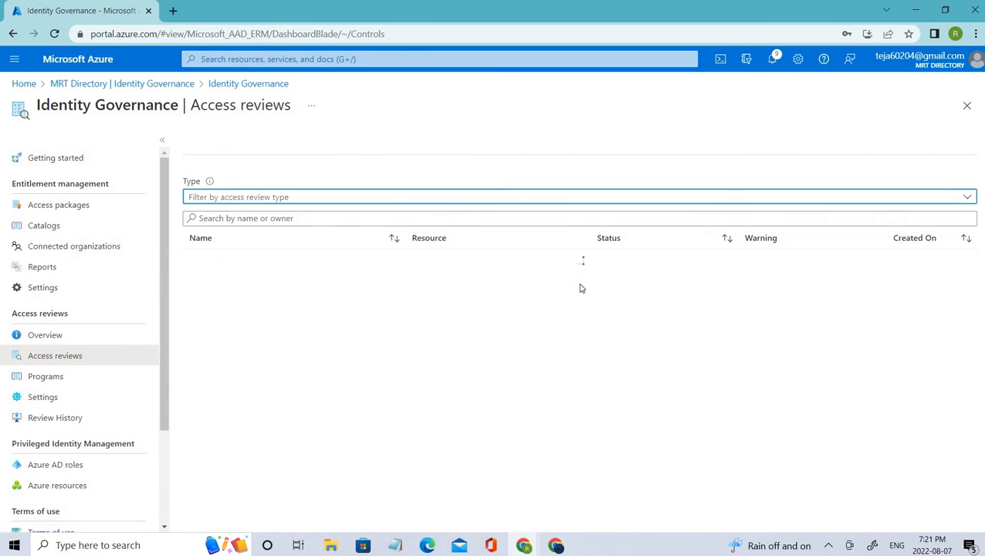